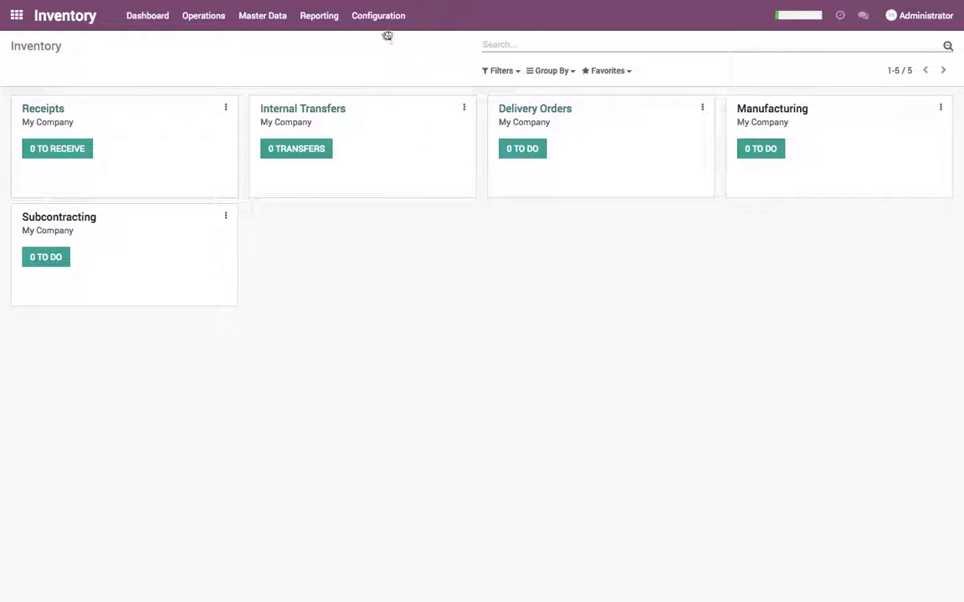
- Rename the Material inventory route as "Material (Buy -> Deliver)" and save it
left_click(386, 26)
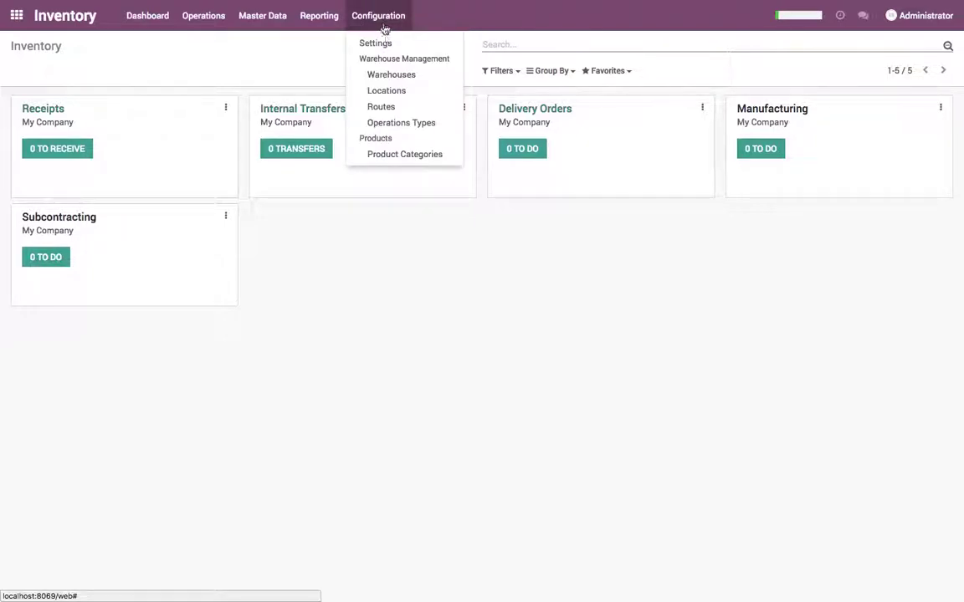
left_click(384, 107)
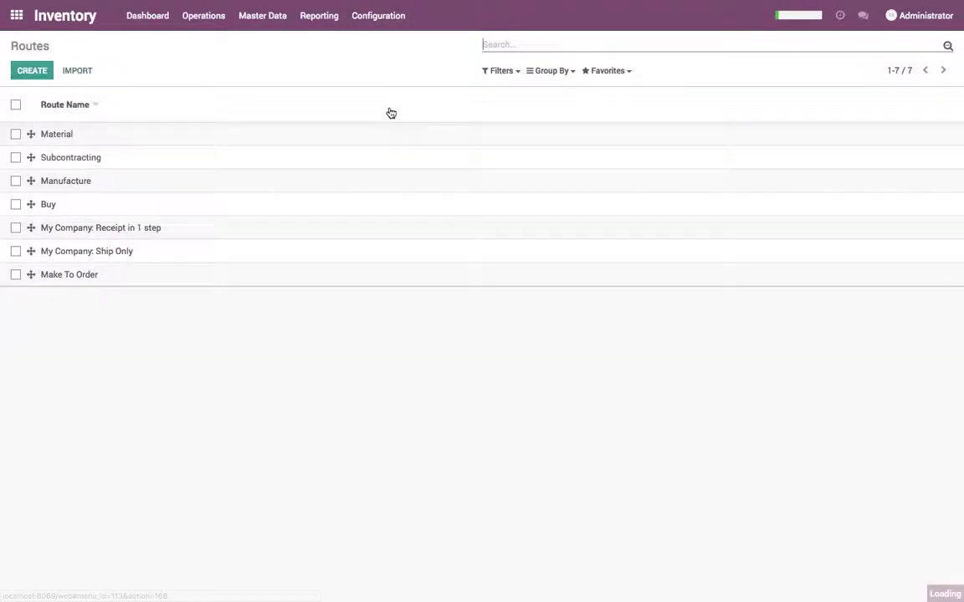
left_click(87, 136)
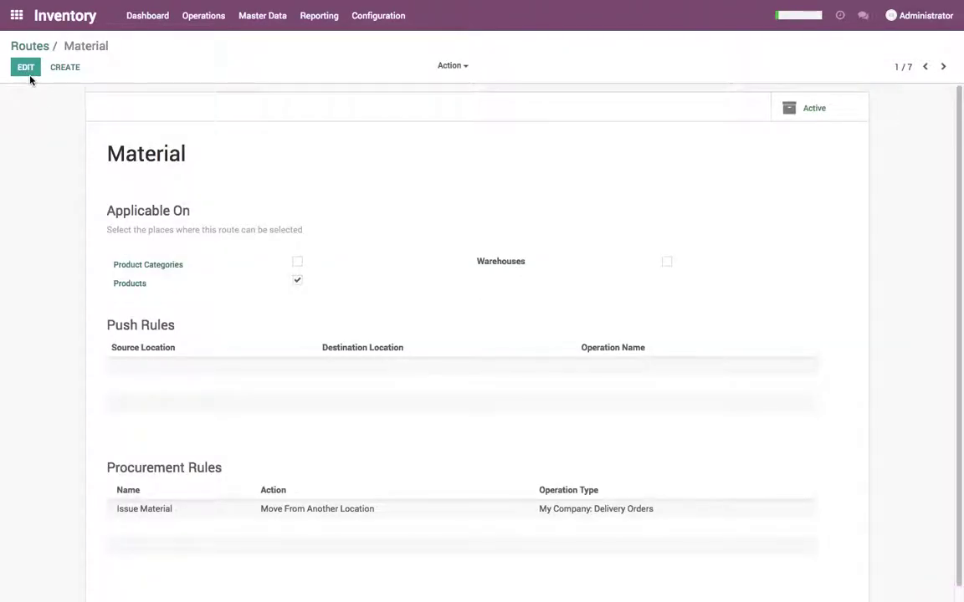
left_click(26, 68)
type("(Buy")
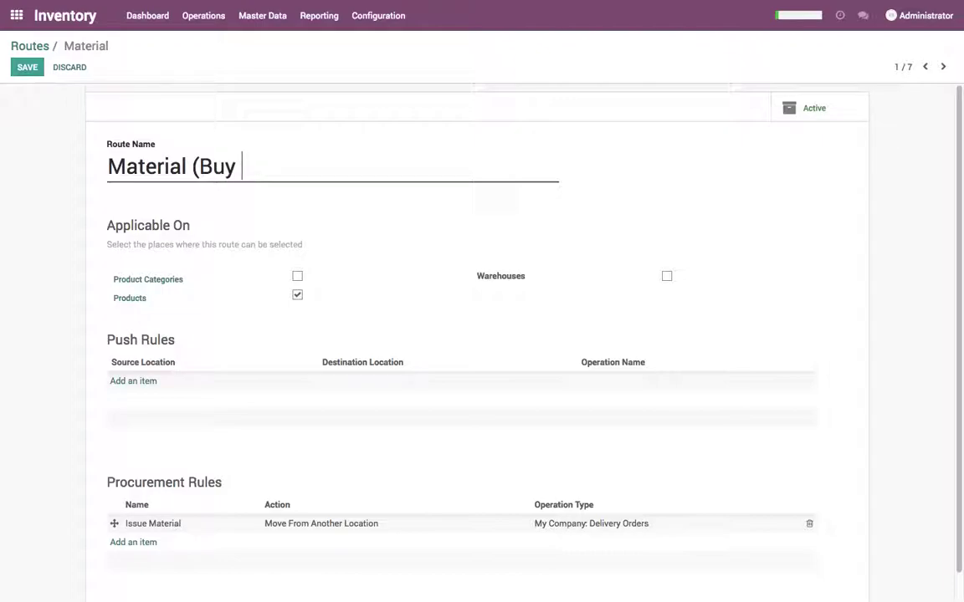
type(" -> Deliver")
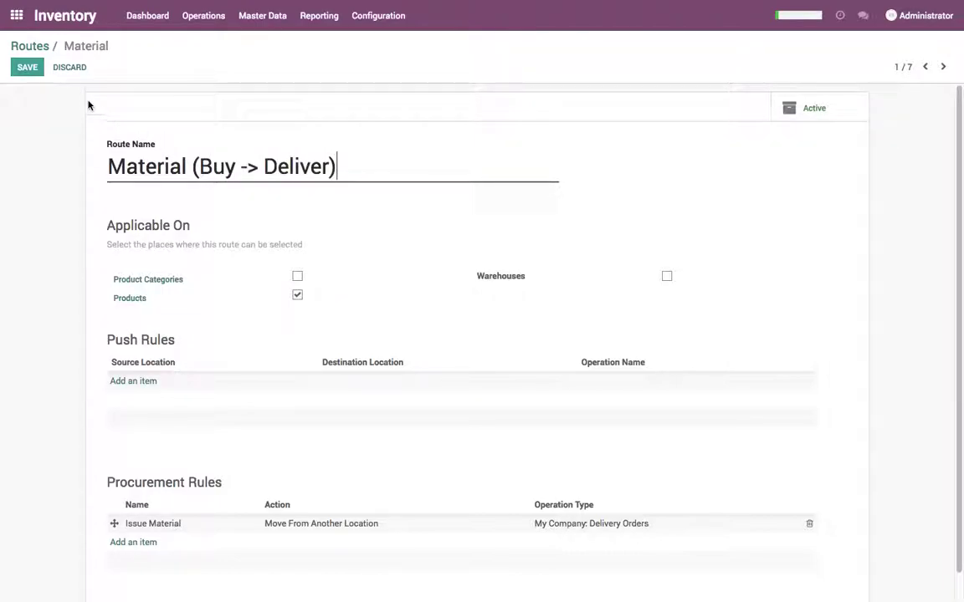
left_click(27, 68)
- Review the route's Issue Material procurement rule and close it without changes
left_click(26, 72)
left_click(182, 534)
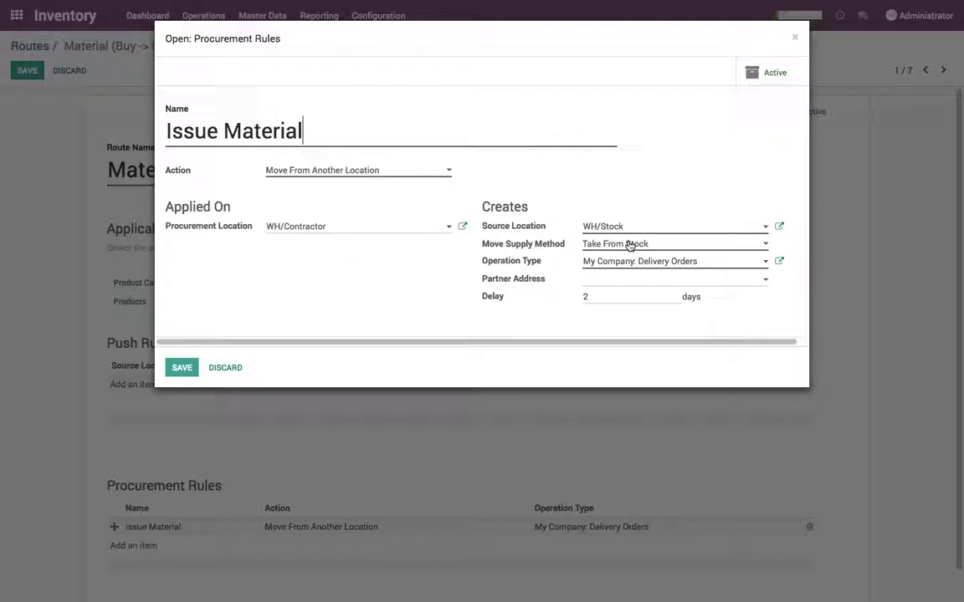
key("Escape")
left_click(24, 75)
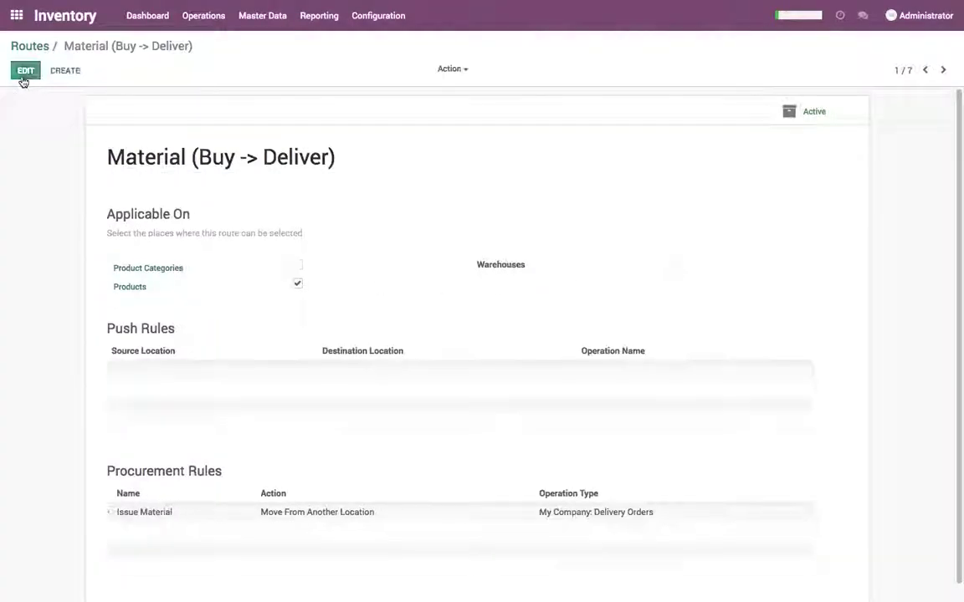
- Create a new route named "Material (Dropship)"
double_click(108, 158)
key("ctrl+c")
left_click(64, 71)
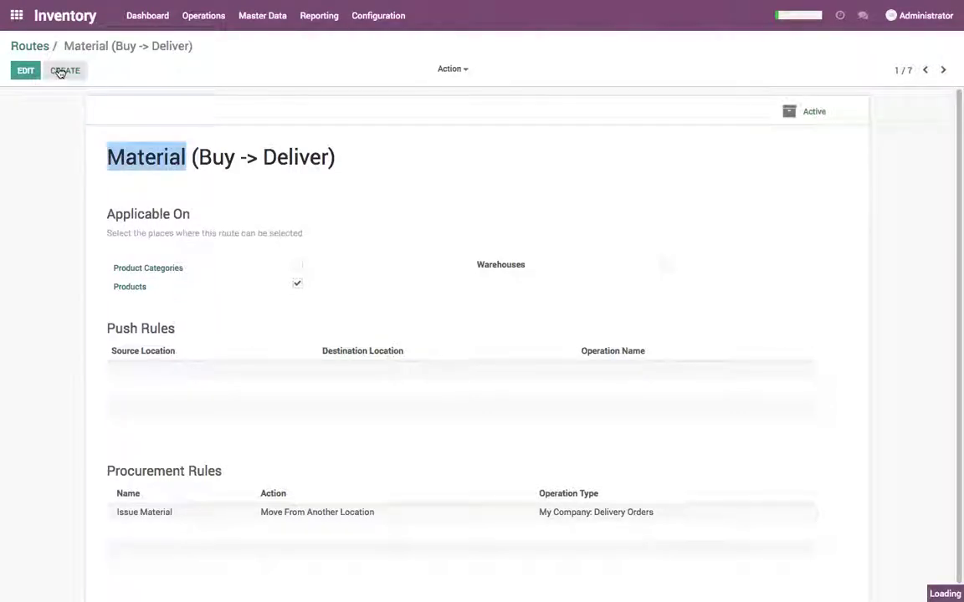
key("ctrl+v")
type("(D")
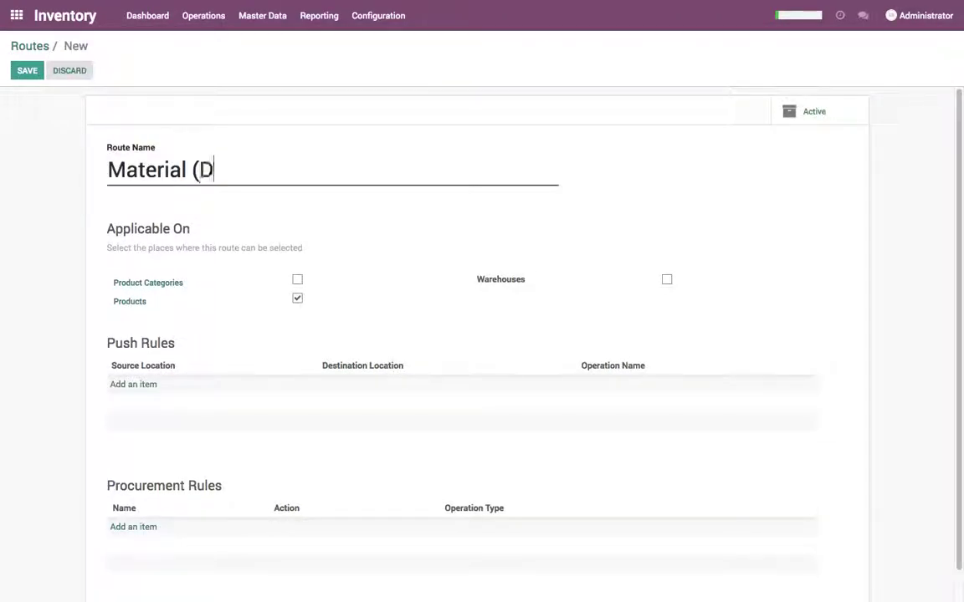
type("rop Sho")
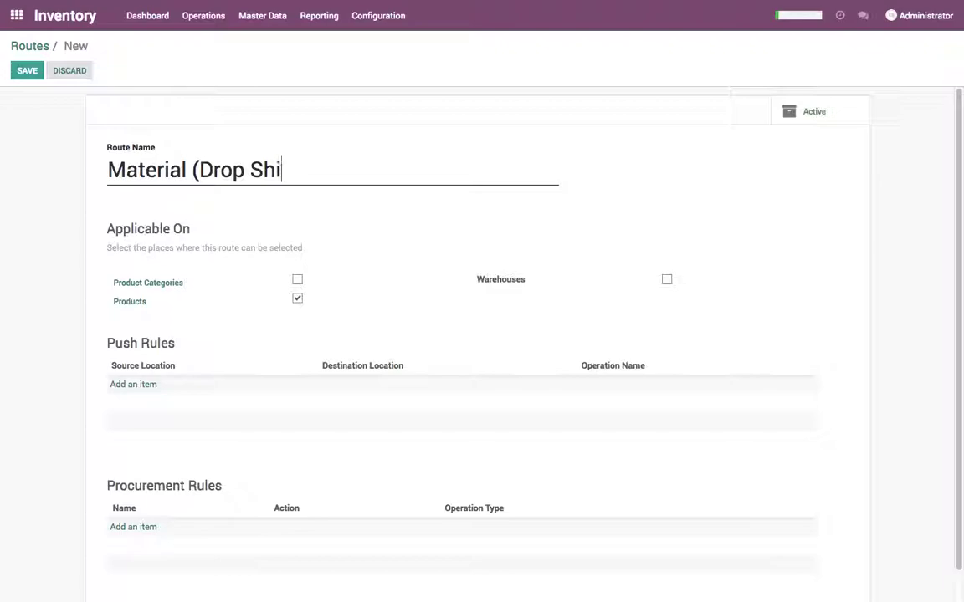
left_click(252, 167)
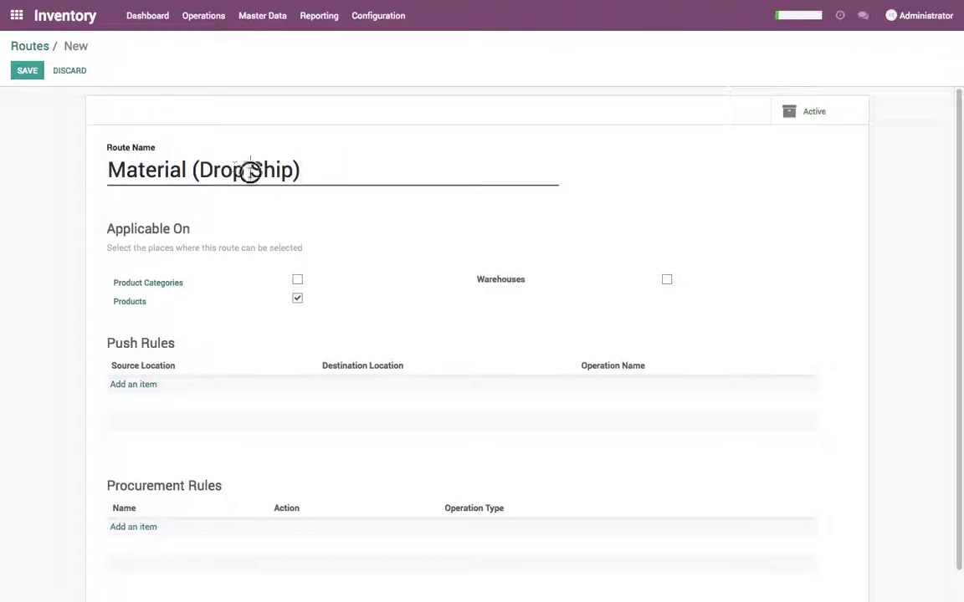
key("BackSpace")
key("BackSpace")
type("s")
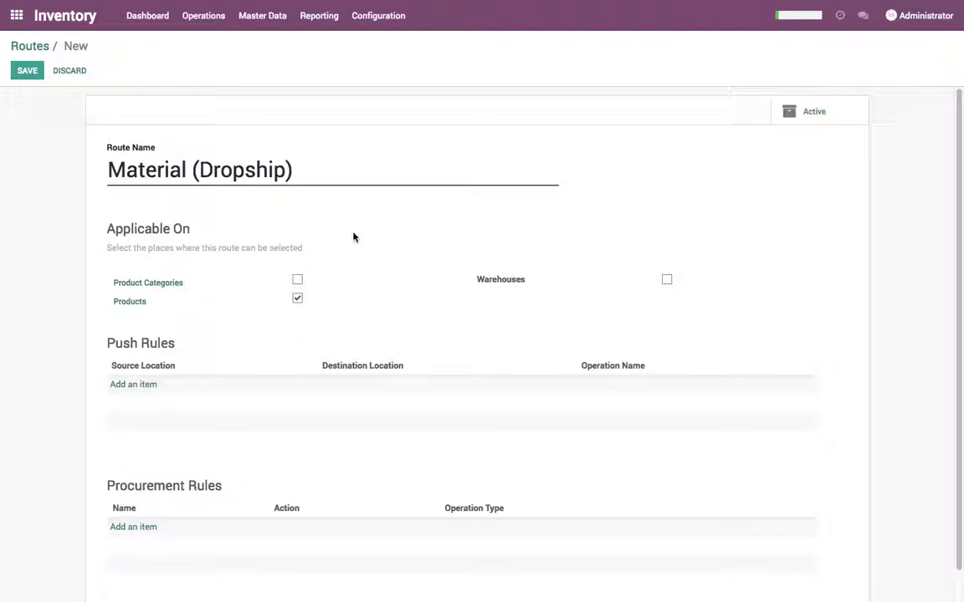
- Add a procurement rule named Purchase to the route, with action Buy and procurement location WH/Contractor
scroll(294, 351, "down", 1)
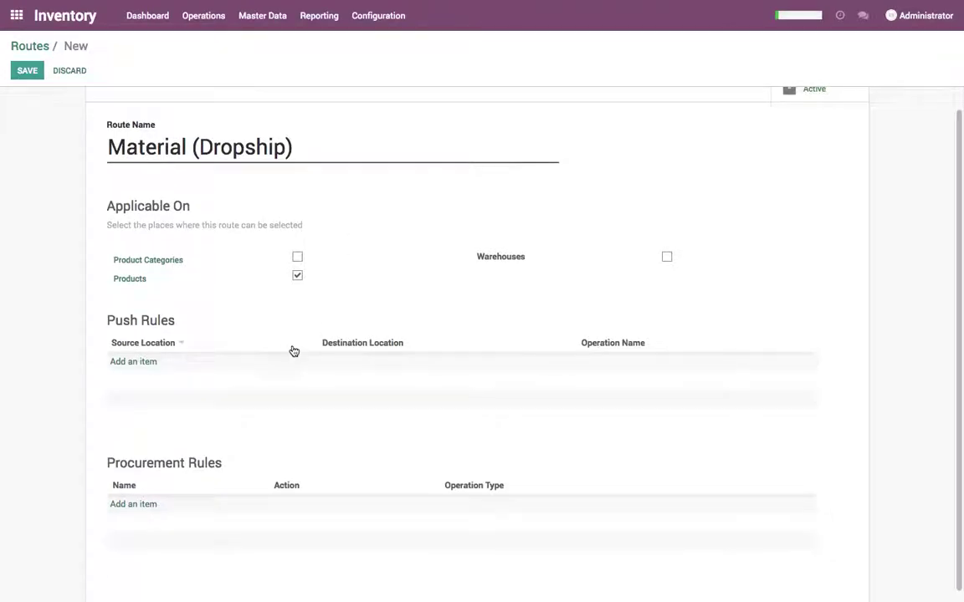
left_click(151, 507)
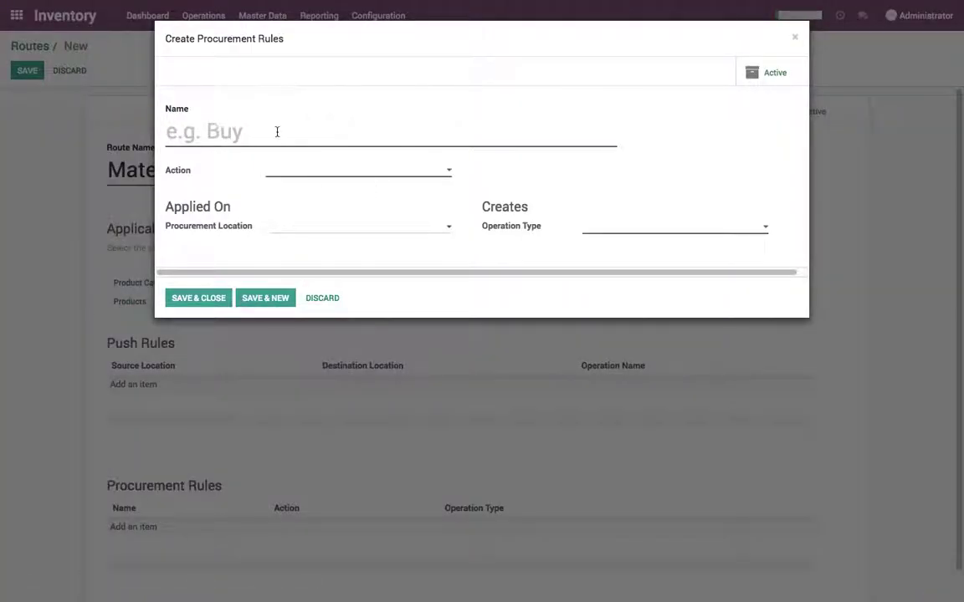
type("Purchase")
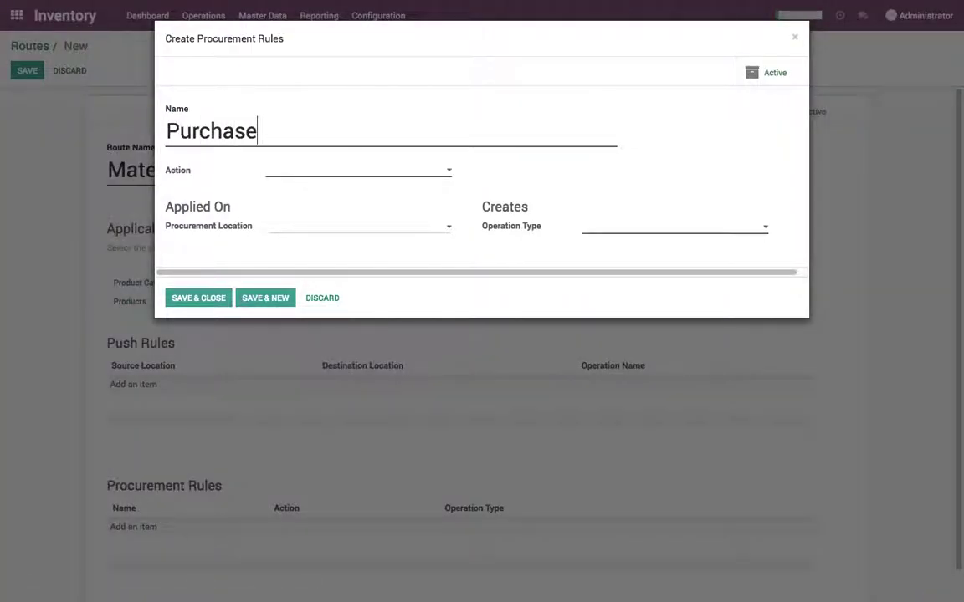
left_click(344, 167)
left_click(346, 208)
left_click(346, 232)
type("cont")
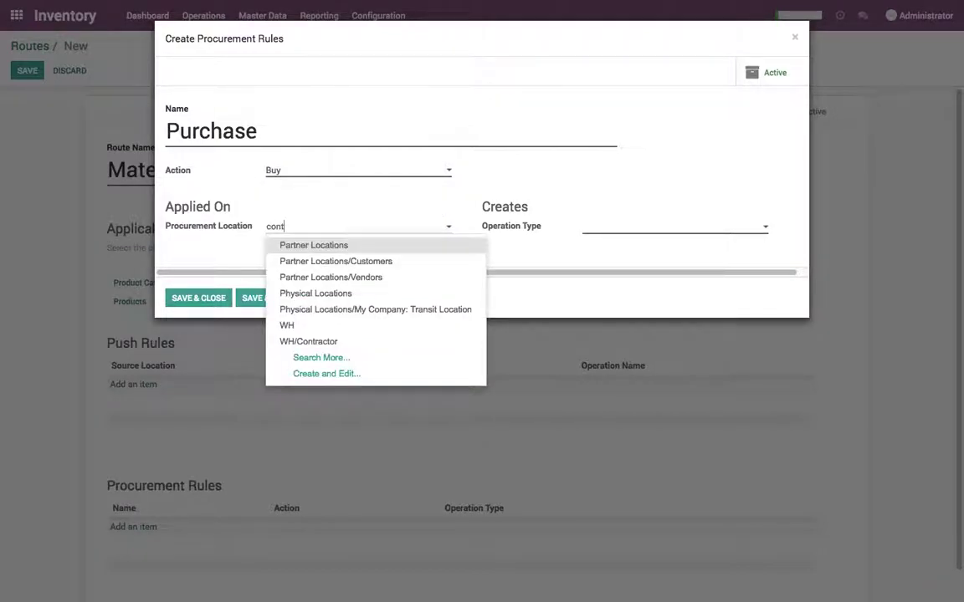
key("Return")
- Start a new operation type "Direct Delivery" for the rule and give it a new reference sequence also named "Direct Delivery"
left_click(610, 226)
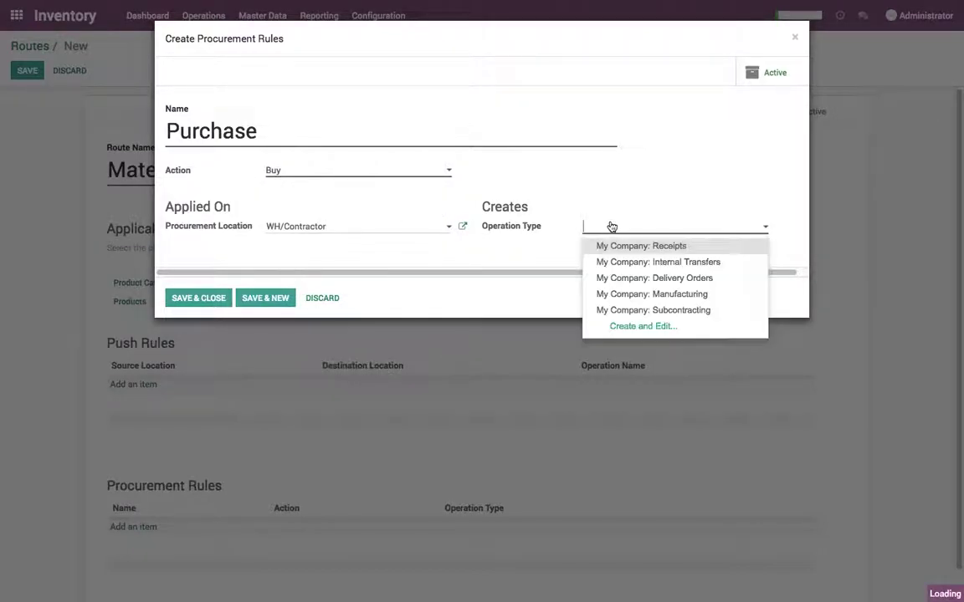
type("Direct Delivery")
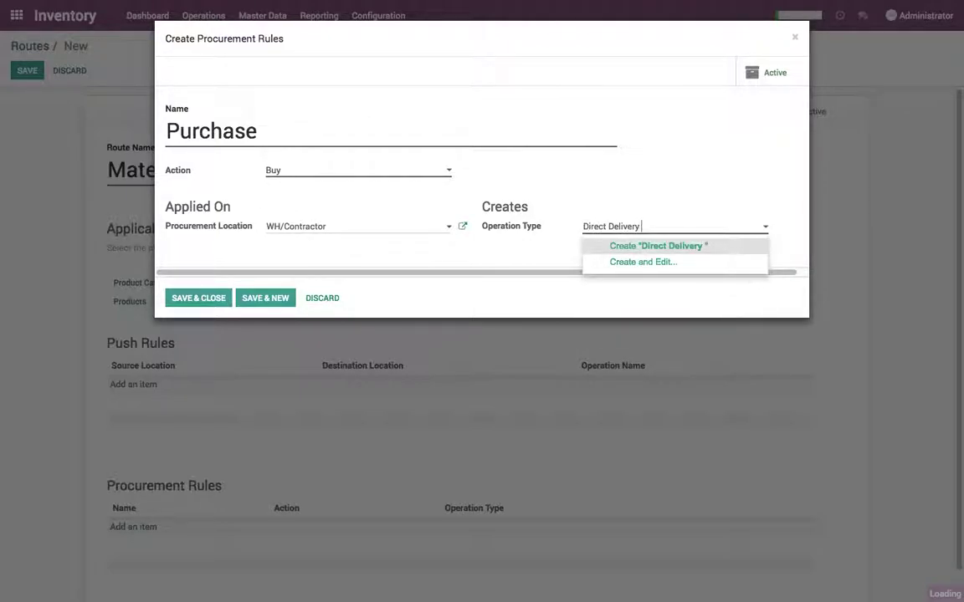
key("ctrl+a")
key("ctrl+c")
key("Down")
key("Return")
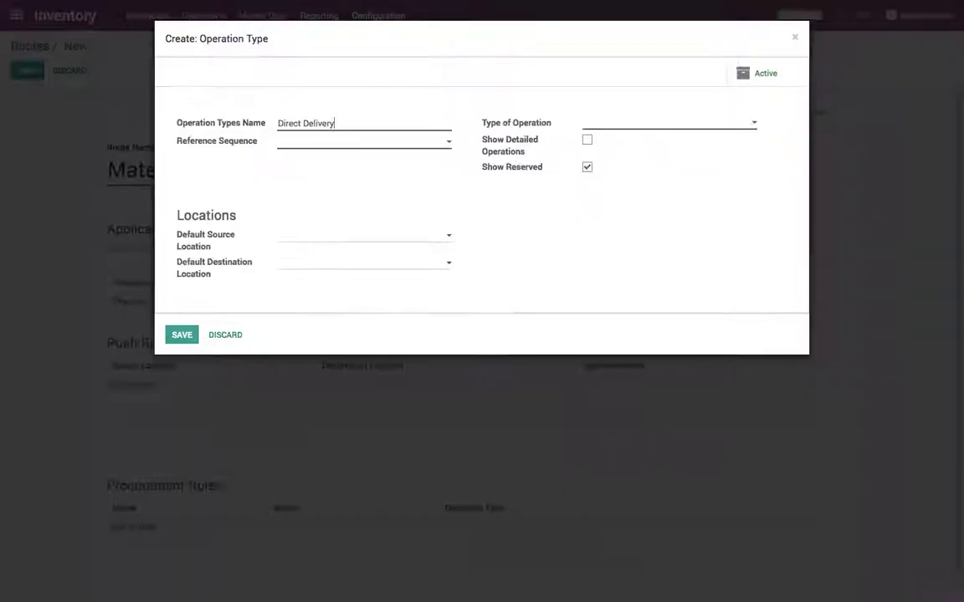
left_click(398, 144)
key("ctrl+v")
key("Return")
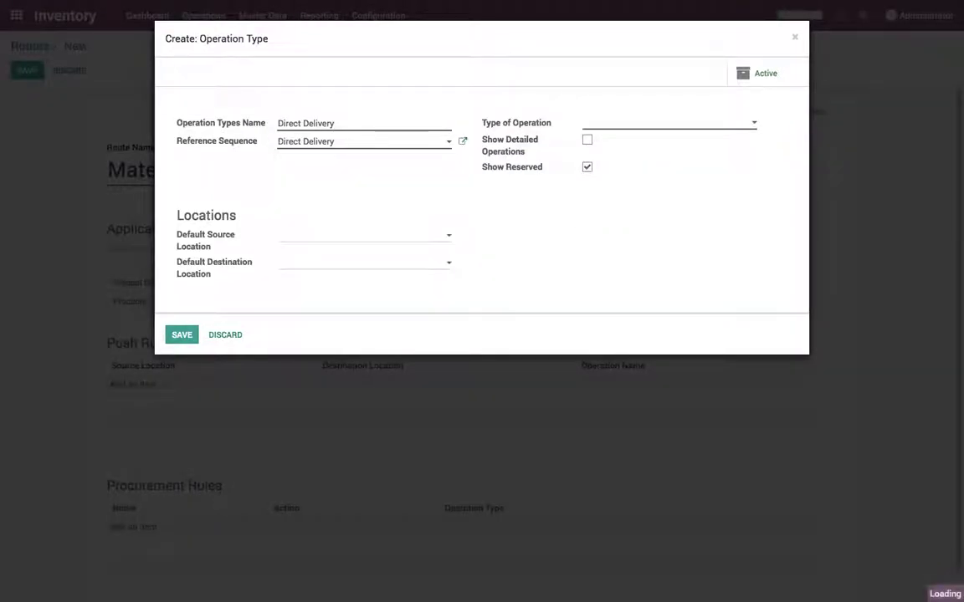
- Set the Direct Delivery reference sequence's prefix to DROP/ and save the sequence
left_click(462, 141)
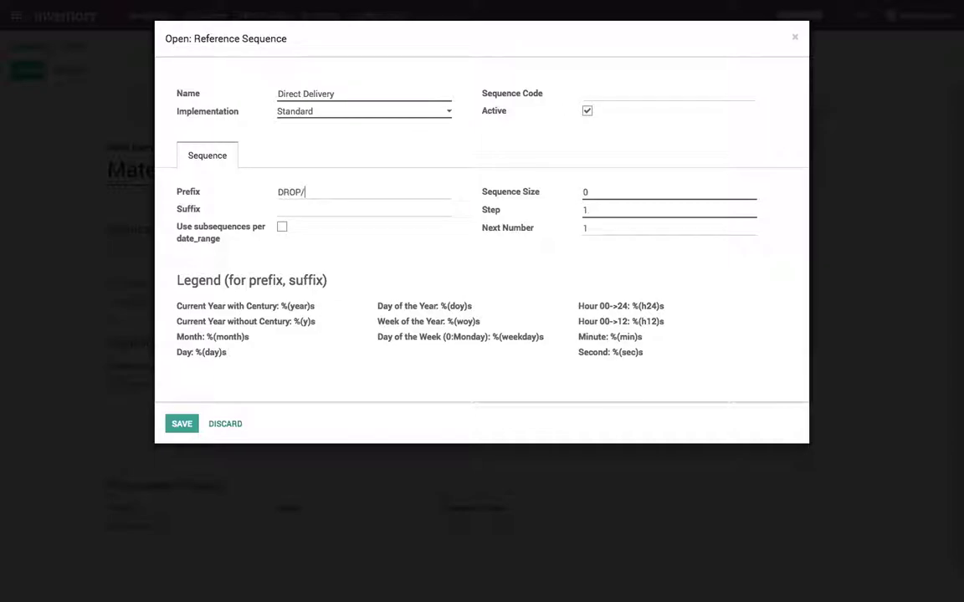
left_click(565, 194)
left_click(176, 422)
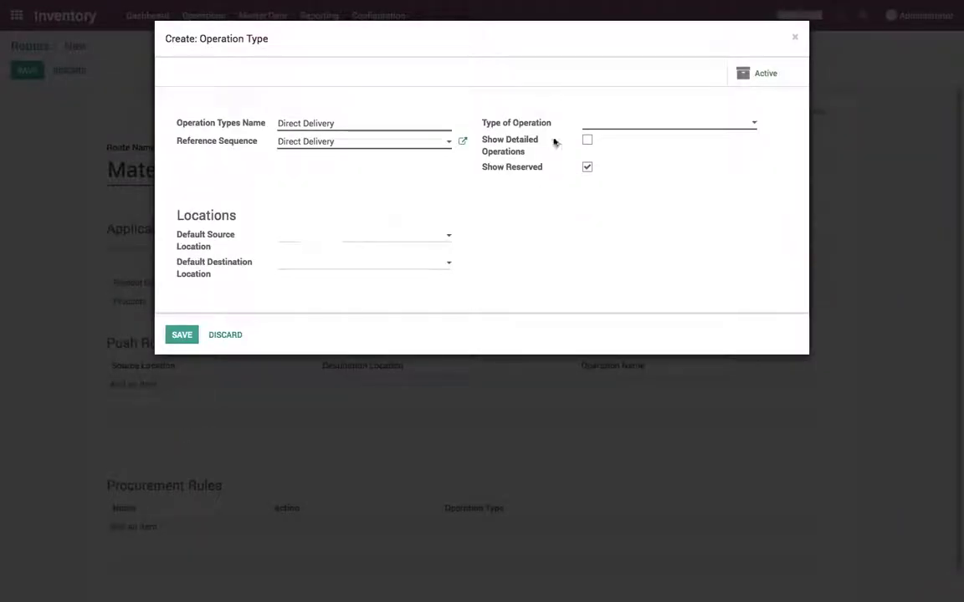
- Set the operation type's type of operation to Vendors and its default destination location to WH/Contractor
left_click(604, 130)
left_click(599, 134)
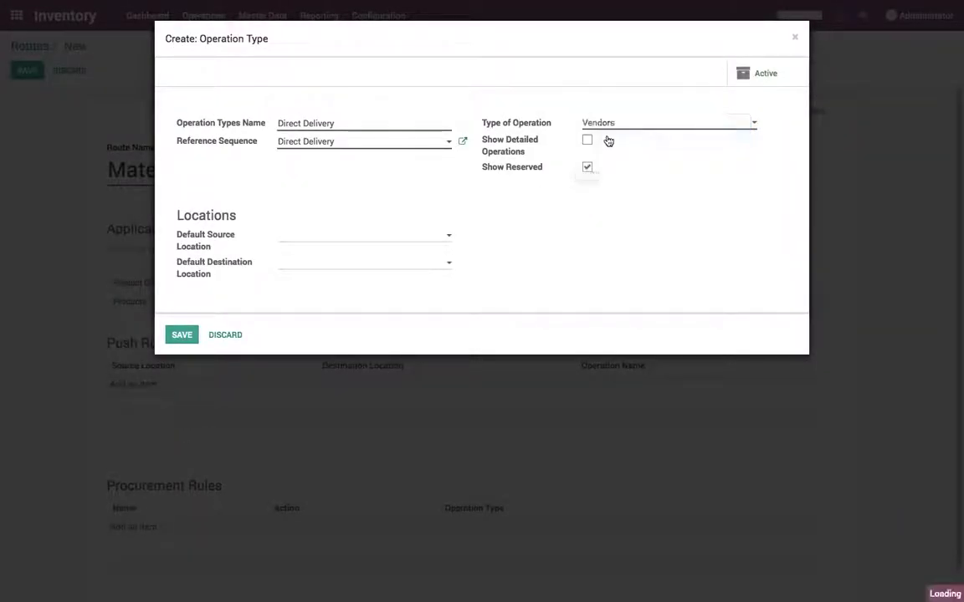
left_click(333, 292)
key("BackSpace")
type("cont")
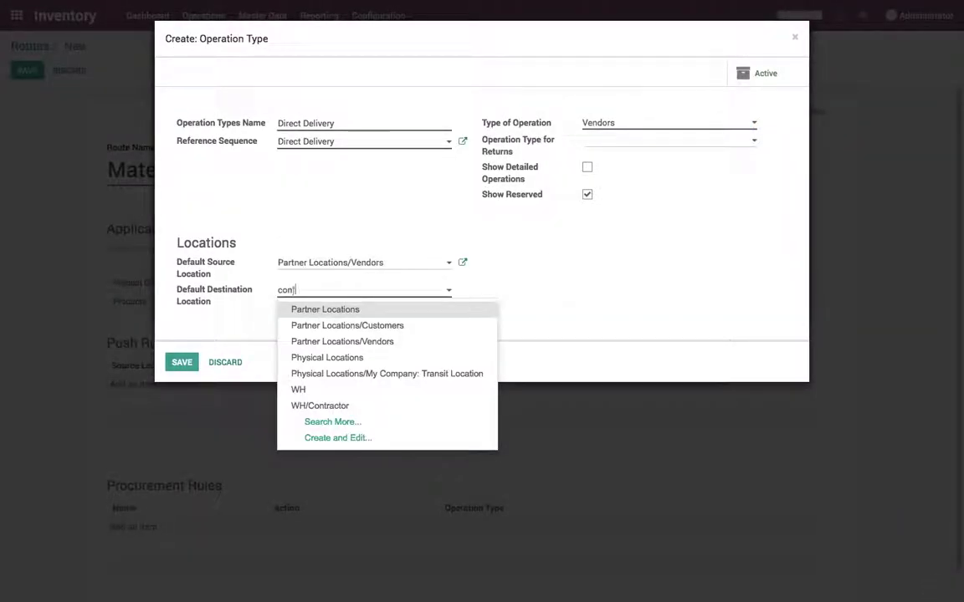
key("Return")
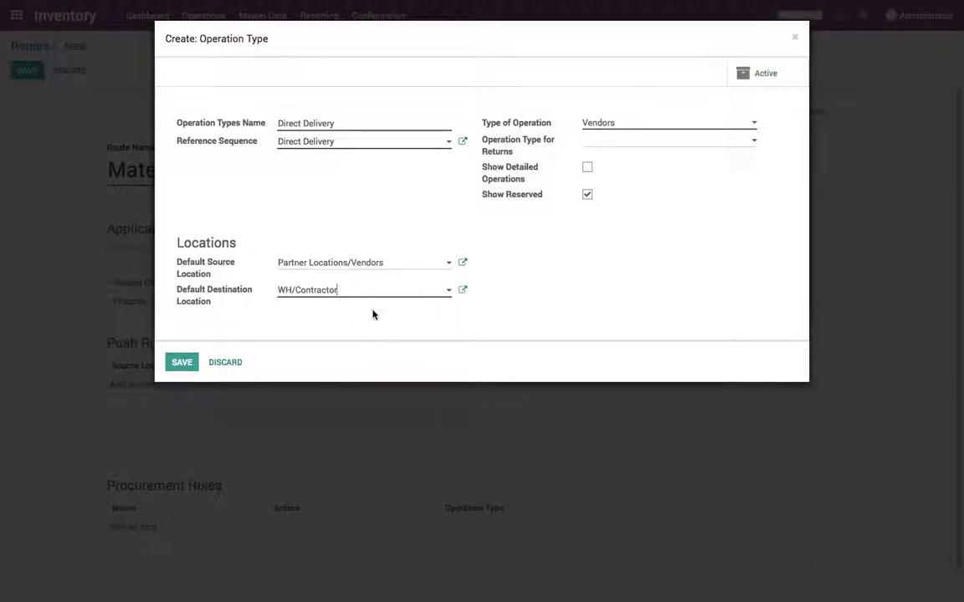
- Save the Direct Delivery operation type, the Purchase rule and the Material (Dropship) route
left_click(181, 362)
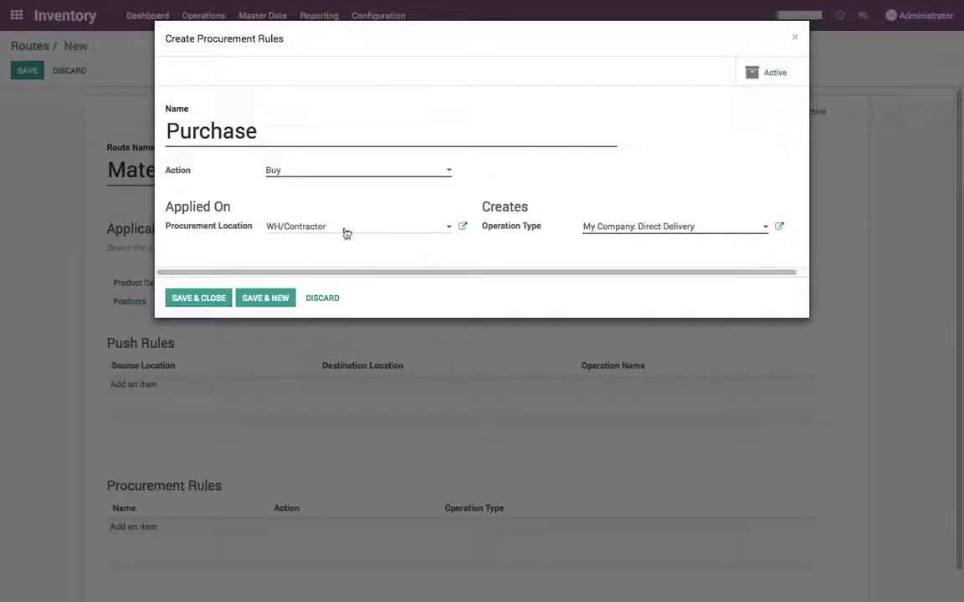
left_click(198, 299)
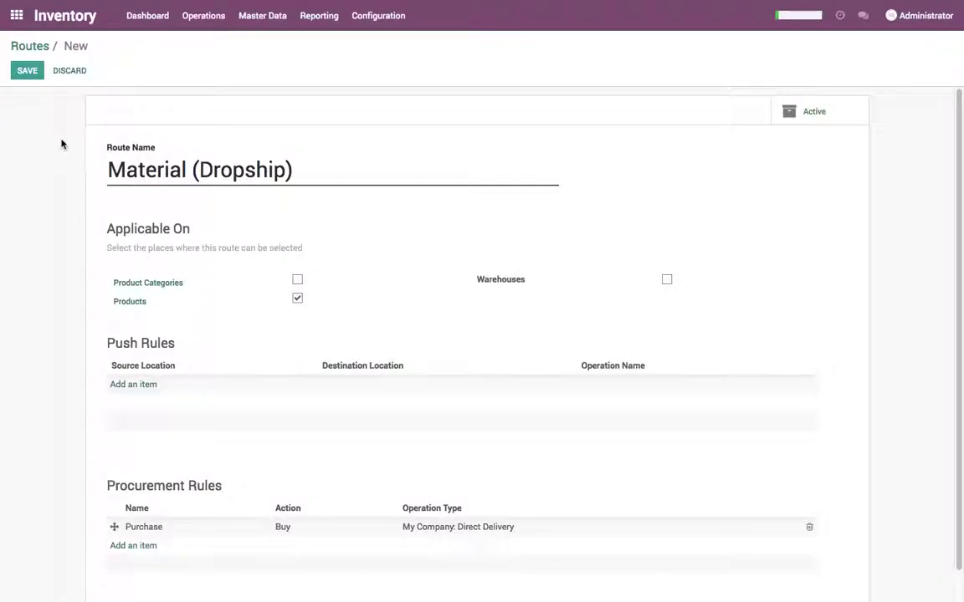
left_click(27, 71)
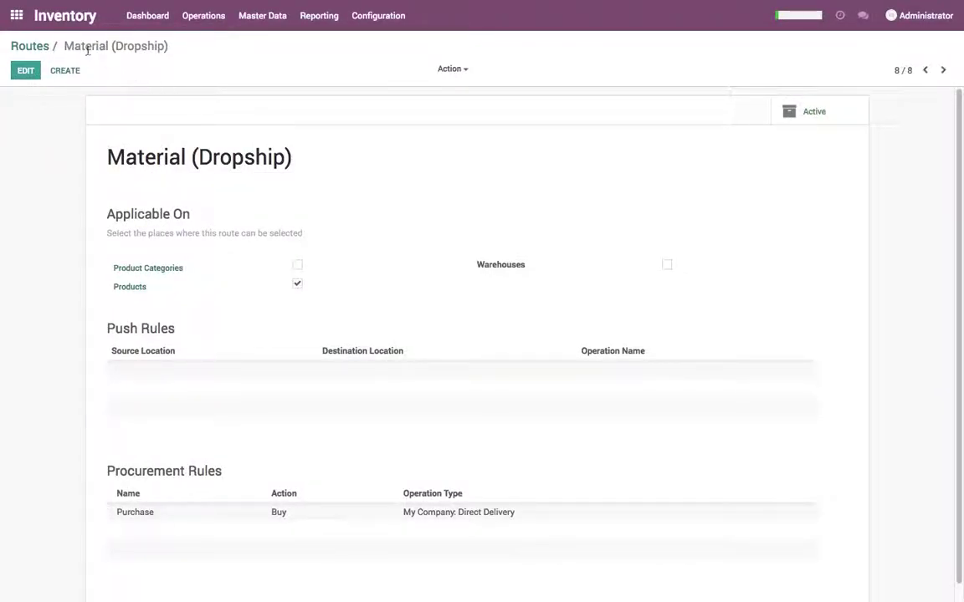
- Reorder the routes list so Material (Buy -> Deliver) comes first, directly followed by Material (Dropship)
left_click(35, 45)
left_click_drag(23, 183, 34, 155)
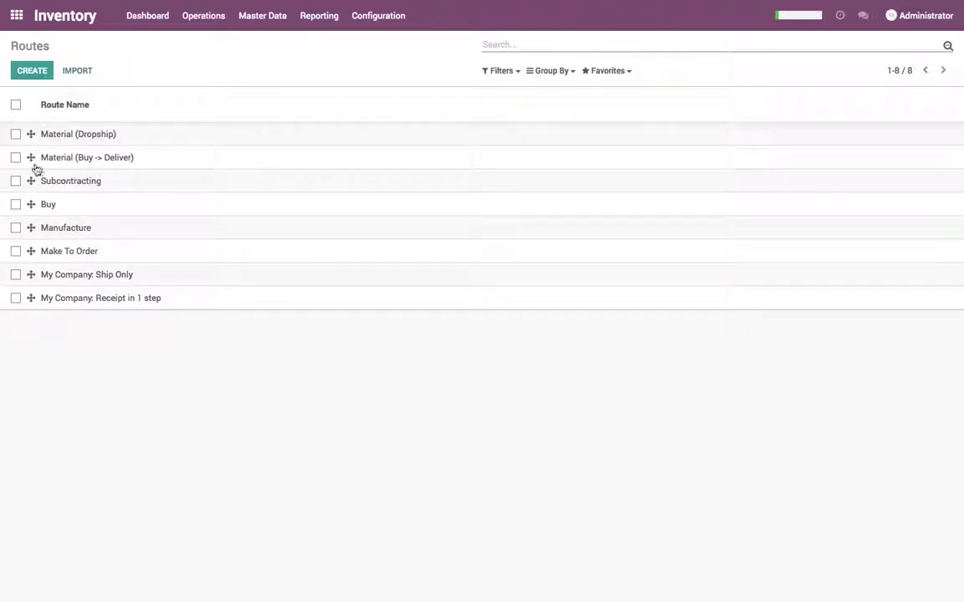
left_click_drag(31, 157, 31, 133)
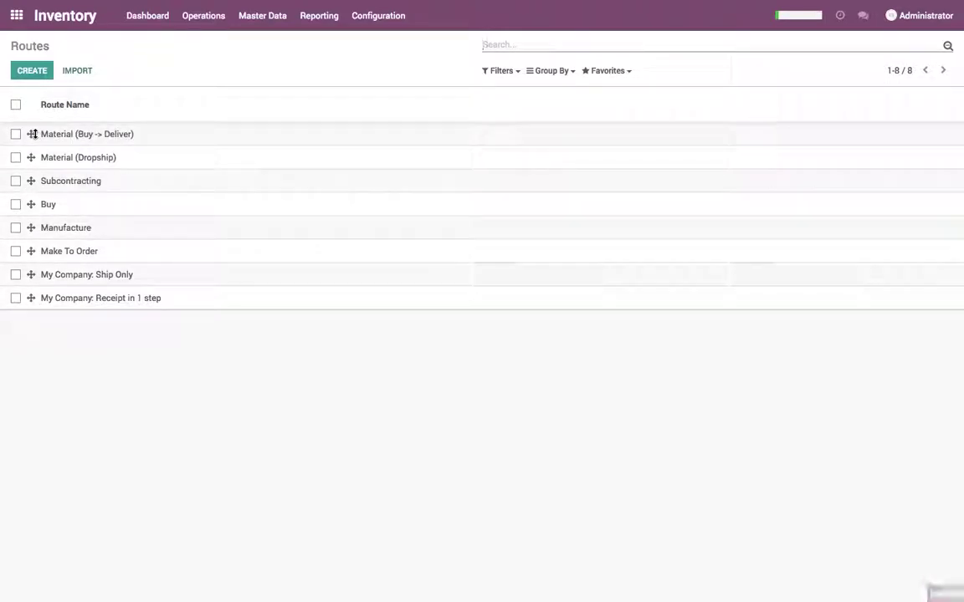
left_click(228, 99)
left_click(228, 97)
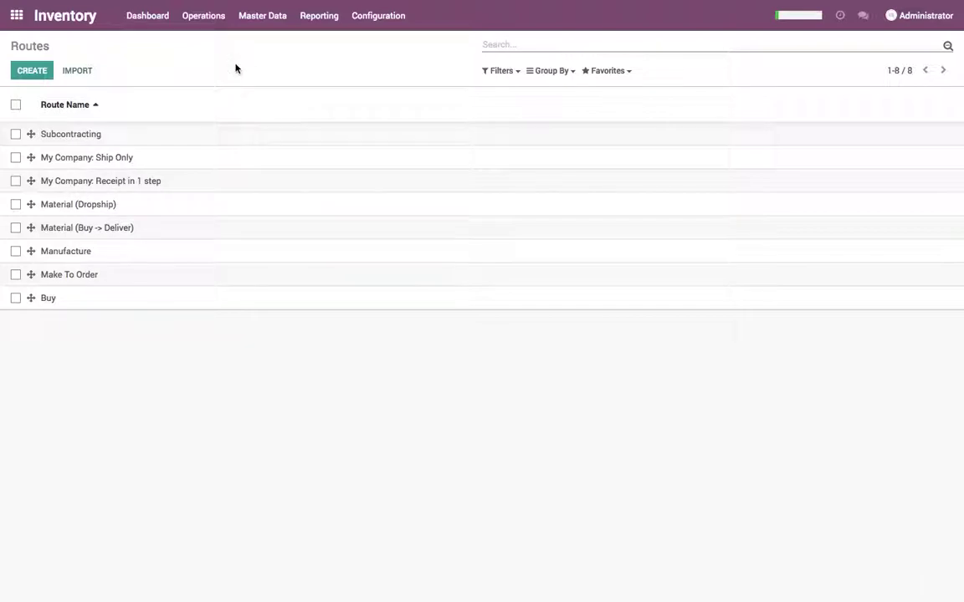
- Open the Wooden sheet product for editing and check the routes in its inventory settings
left_click(263, 25)
left_click(264, 43)
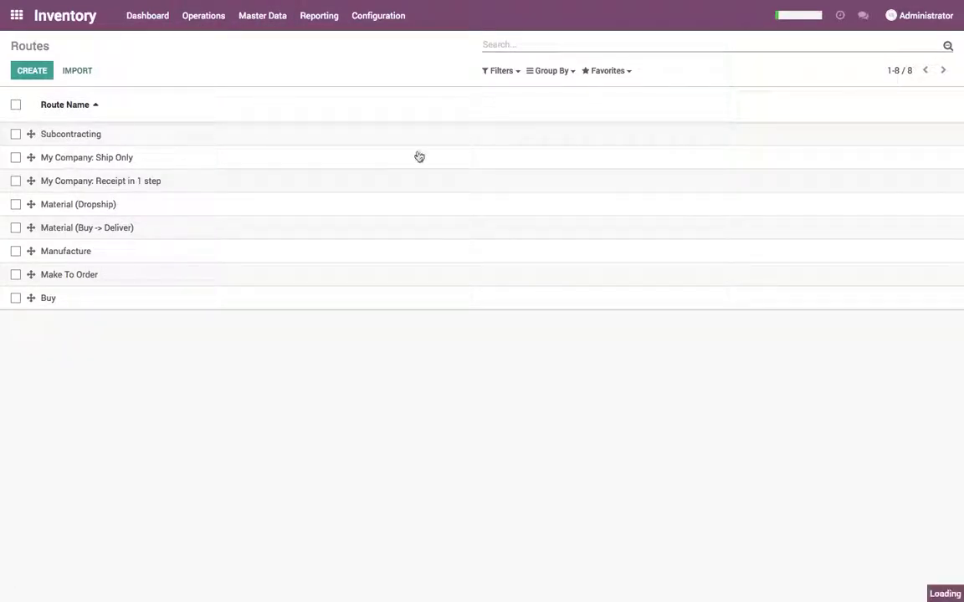
left_click(176, 244)
left_click(27, 67)
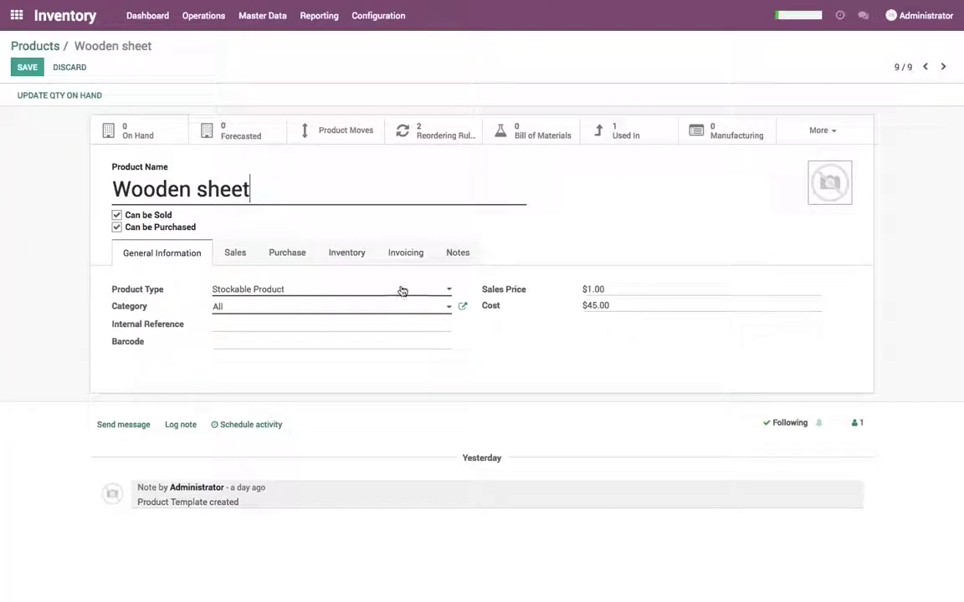
left_click(347, 252)
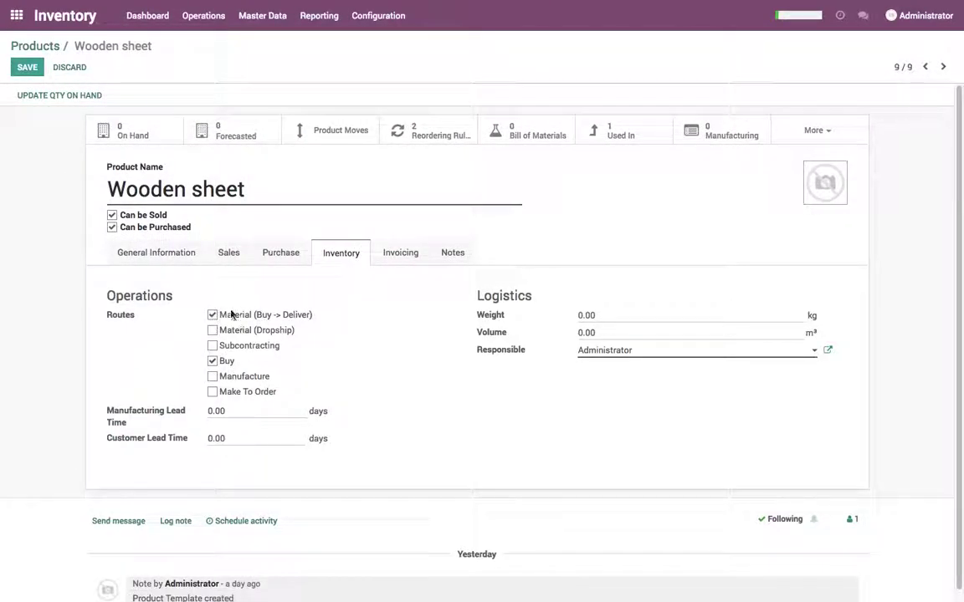
- Set the Laminate sheet product's routes to Material (Dropship) only, clearing Material (Buy -> Deliver) and Buy, and save
left_click(36, 47)
left_click(834, 153)
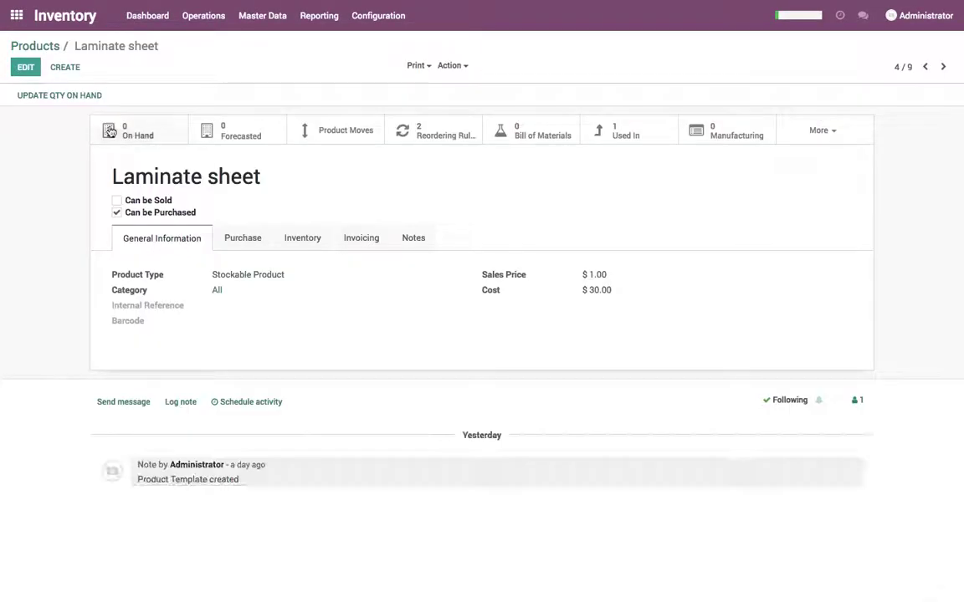
left_click(25, 67)
left_click(328, 256)
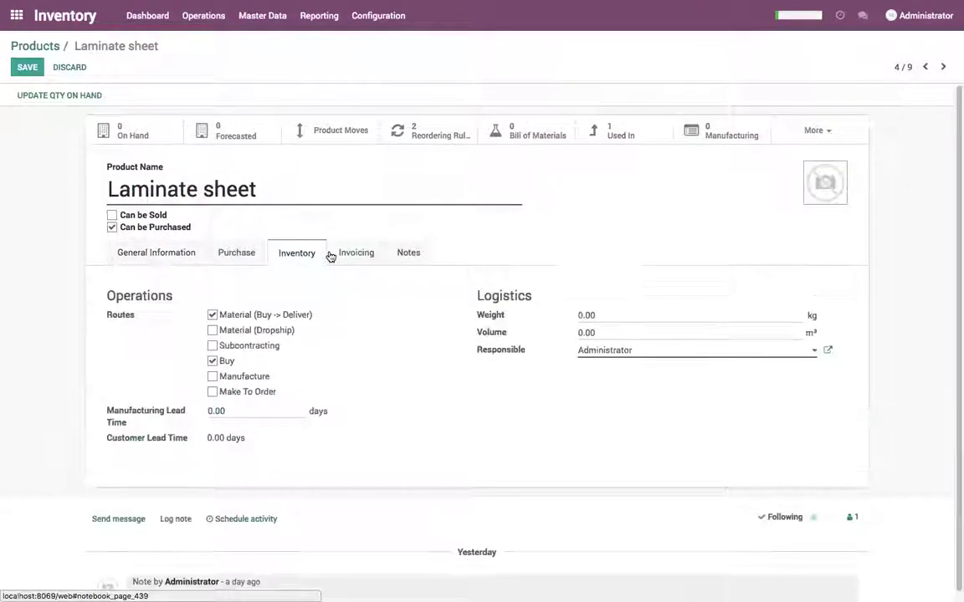
left_click(214, 317)
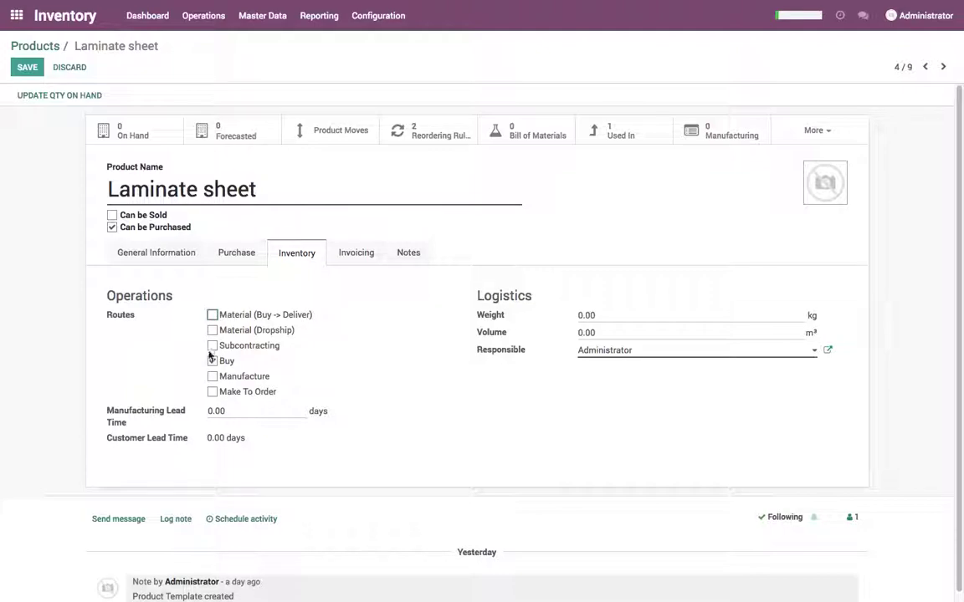
left_click(213, 332)
left_click(213, 360)
left_click(29, 67)
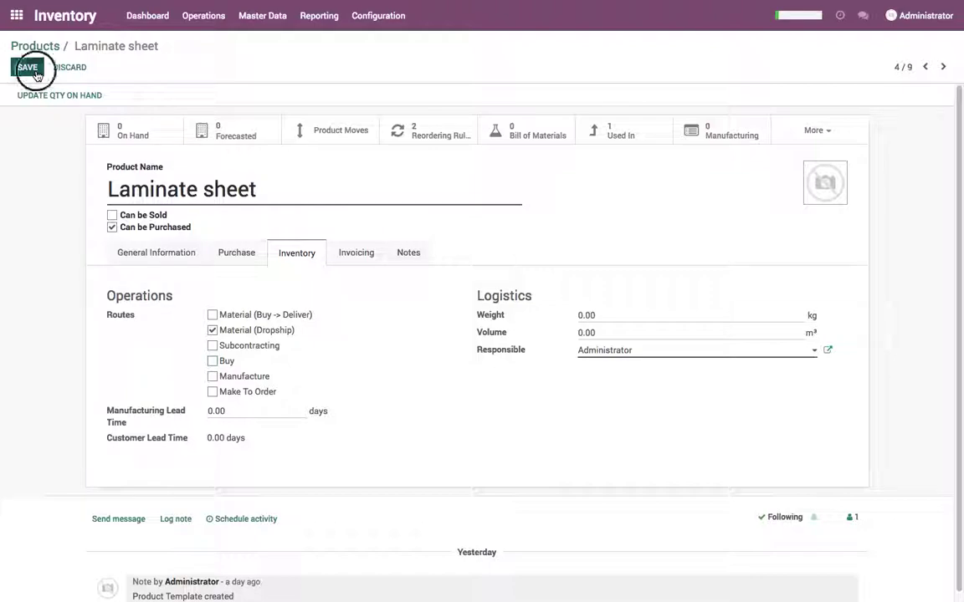
- Set the maximum quantity of the Laminate sheet's WH/Stock reordering rule to 0 and save the rule
left_click(457, 140)
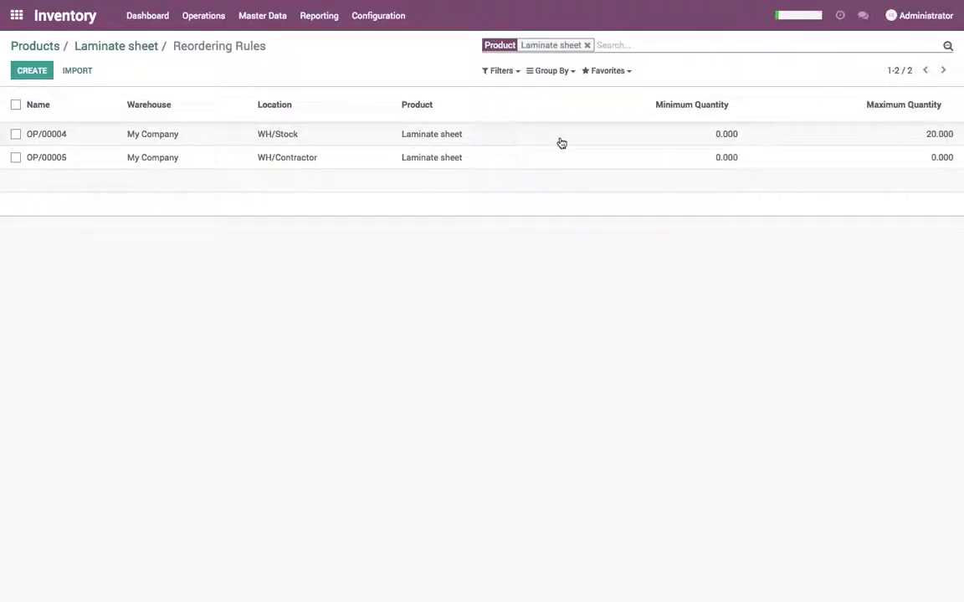
left_click(940, 137)
left_click(26, 67)
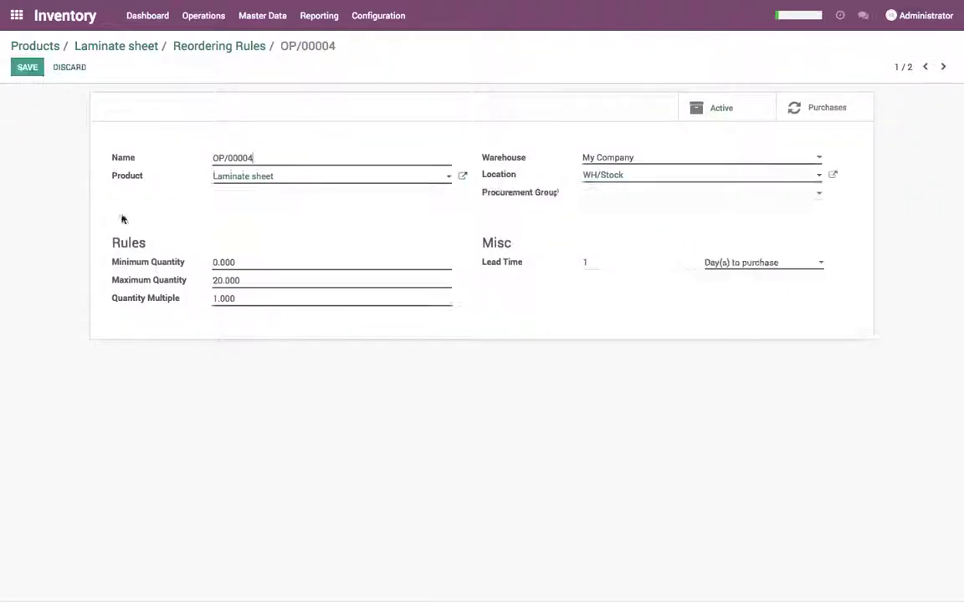
left_click_drag(238, 282, 176, 279)
type("0")
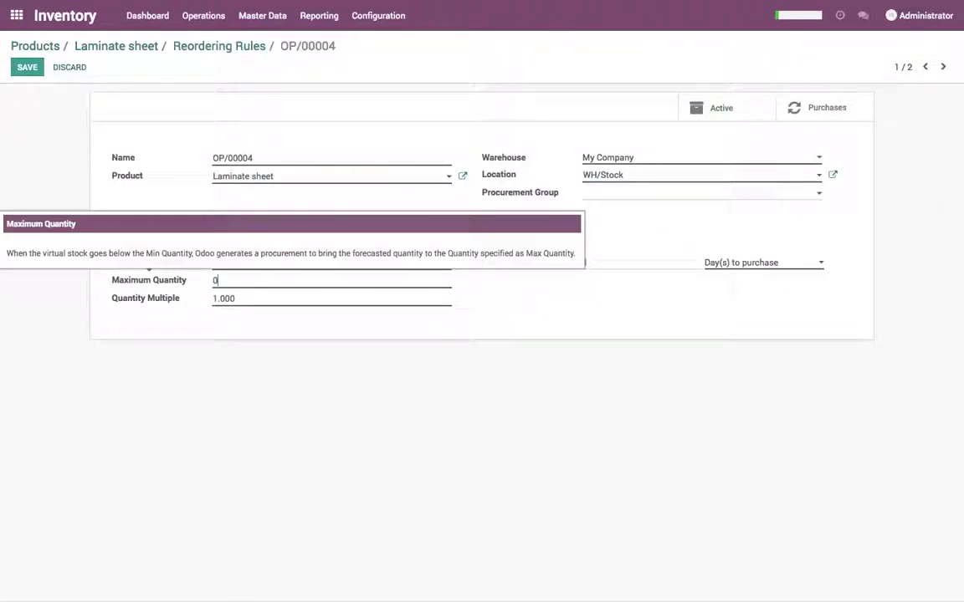
left_click(28, 71)
left_click(243, 45)
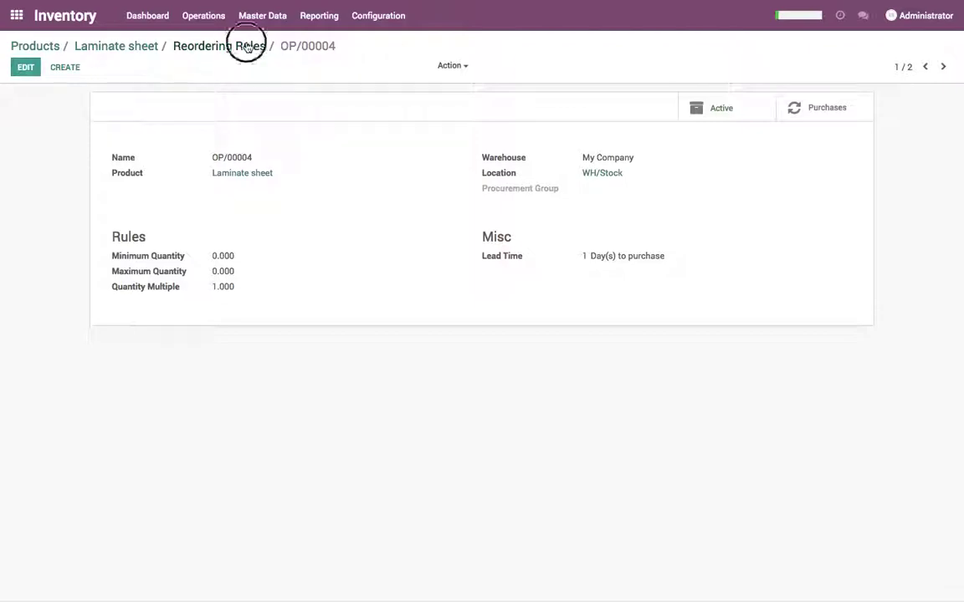
- Leave the product and check the pending operations in the Inventory overview
left_click(137, 47)
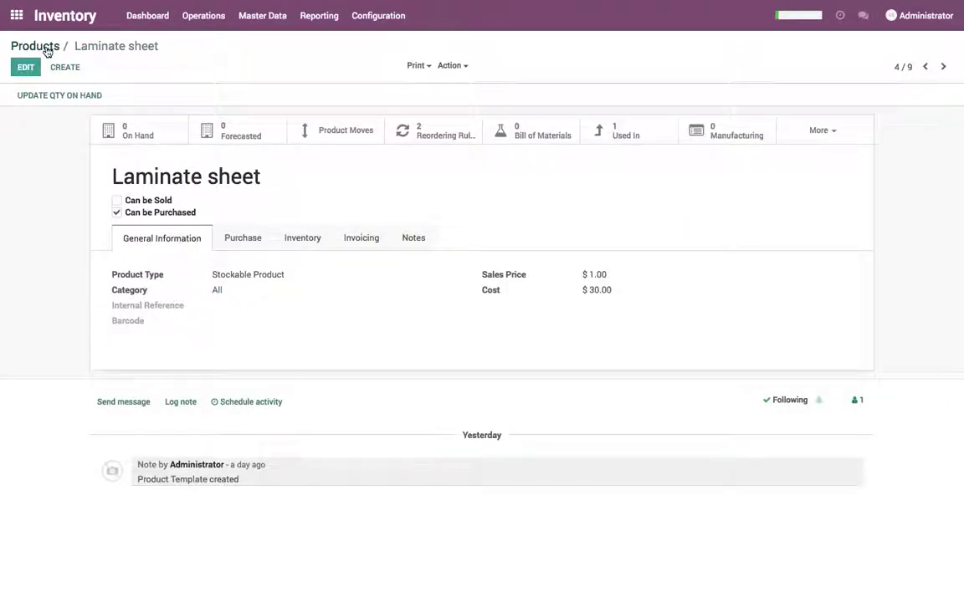
left_click(46, 46)
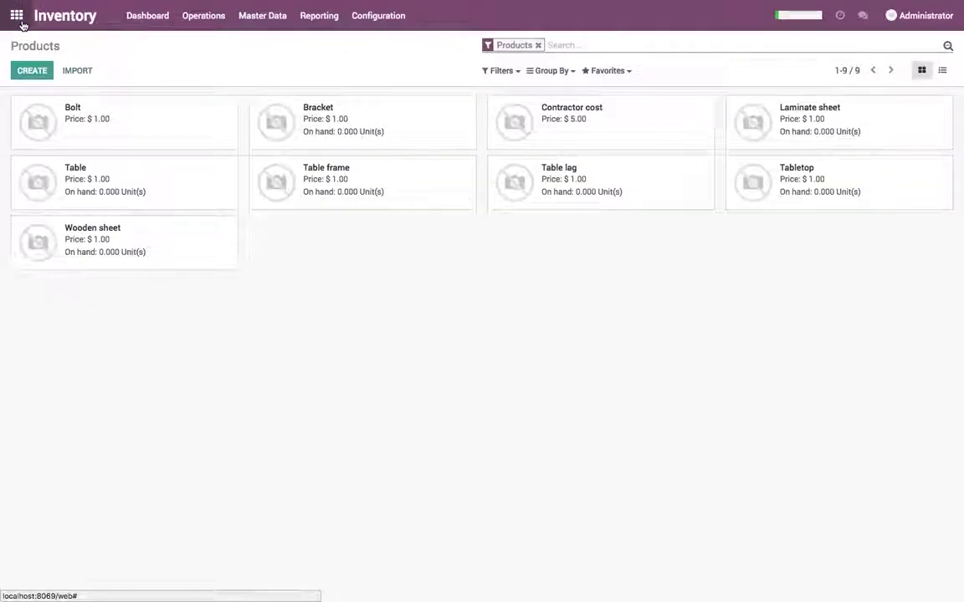
left_click(17, 15)
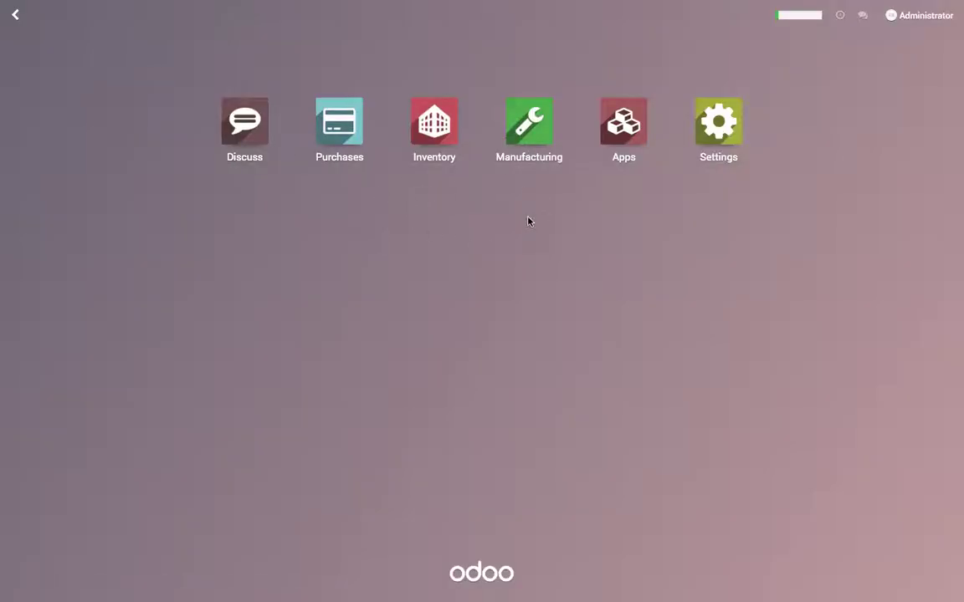
left_click(442, 127)
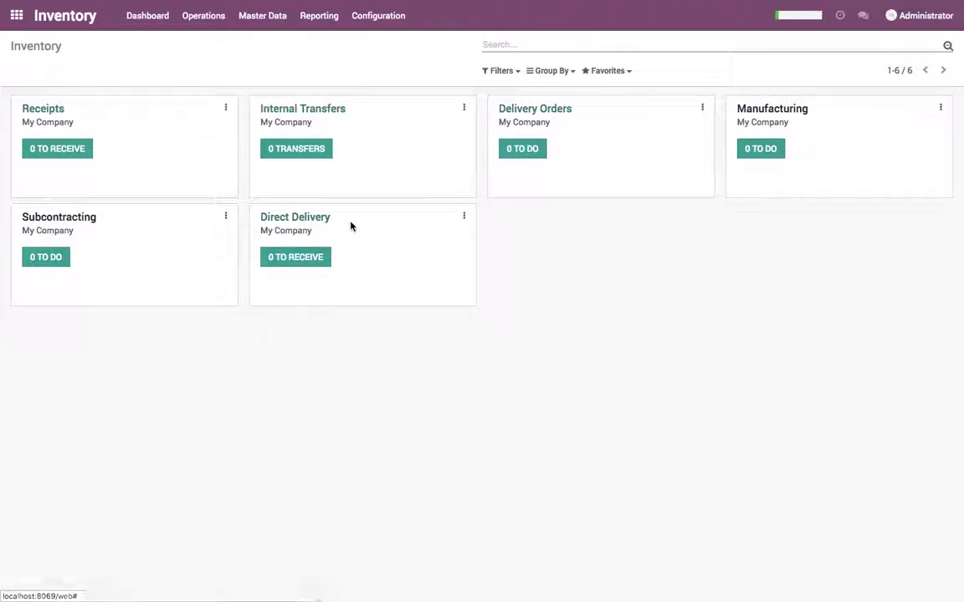
- Create a manufacturing order for 1 Table in Manufacturing, save it and check the availability of its materials
left_click(17, 17)
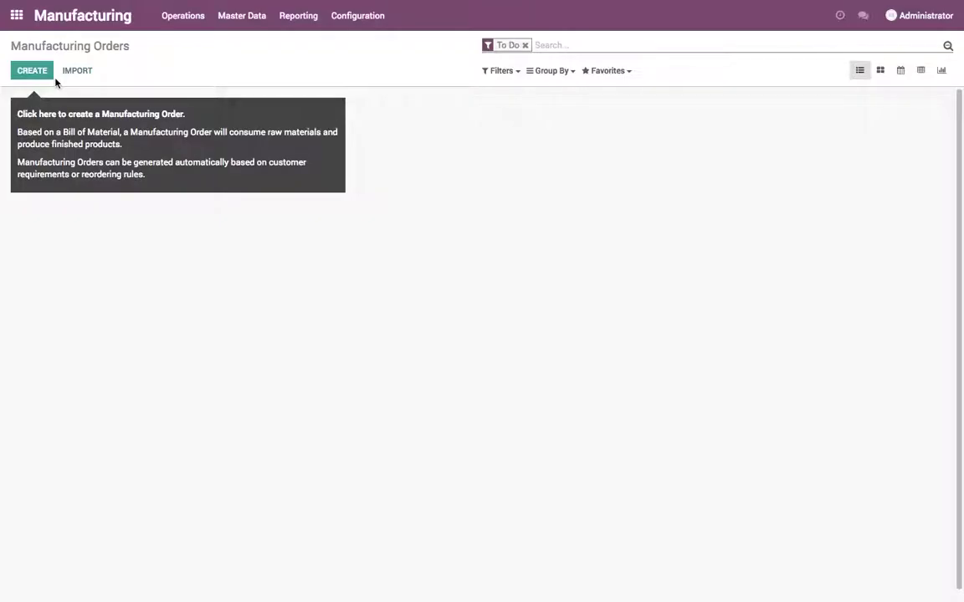
left_click(48, 75)
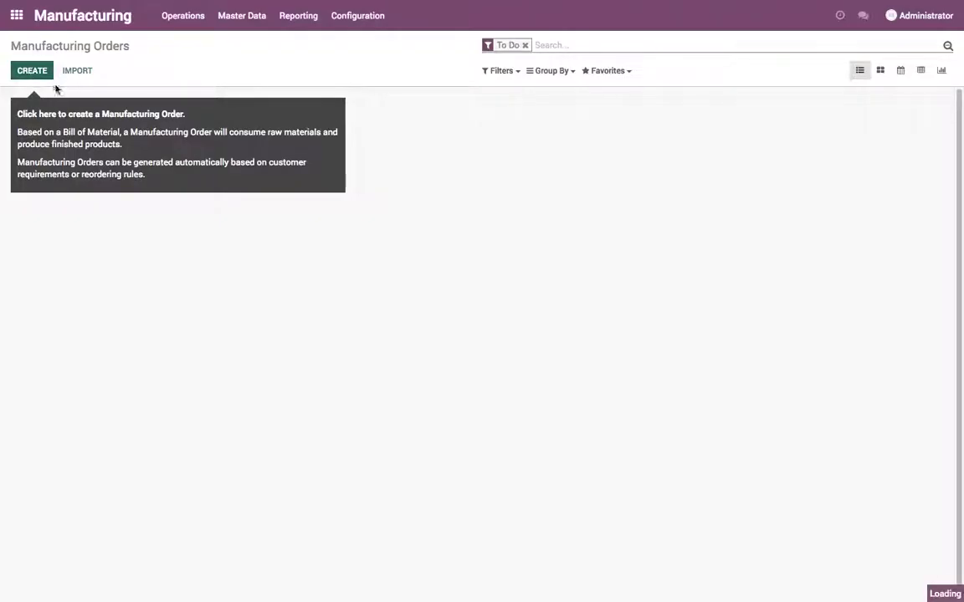
left_click(224, 187)
left_click(221, 202)
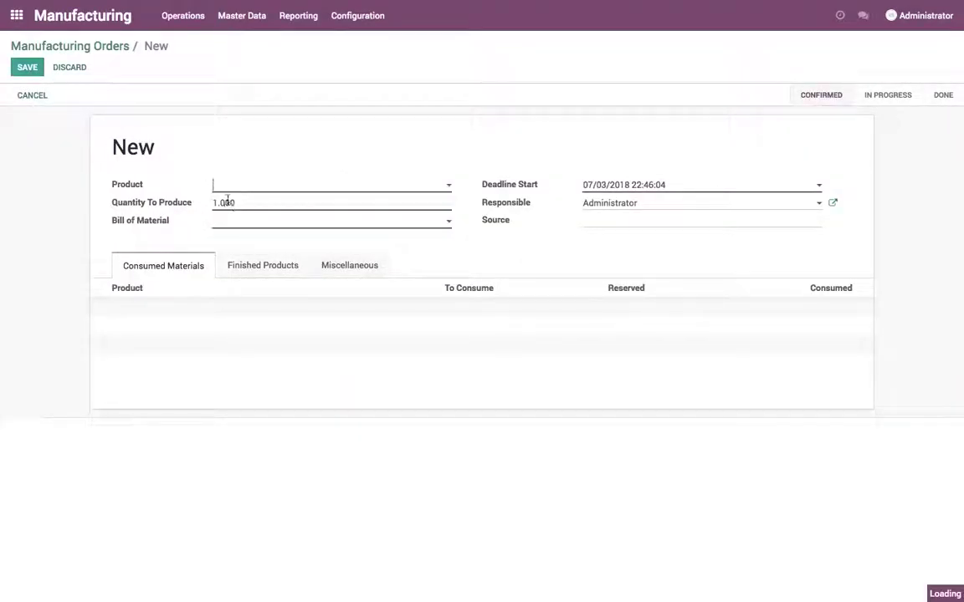
left_click(26, 69)
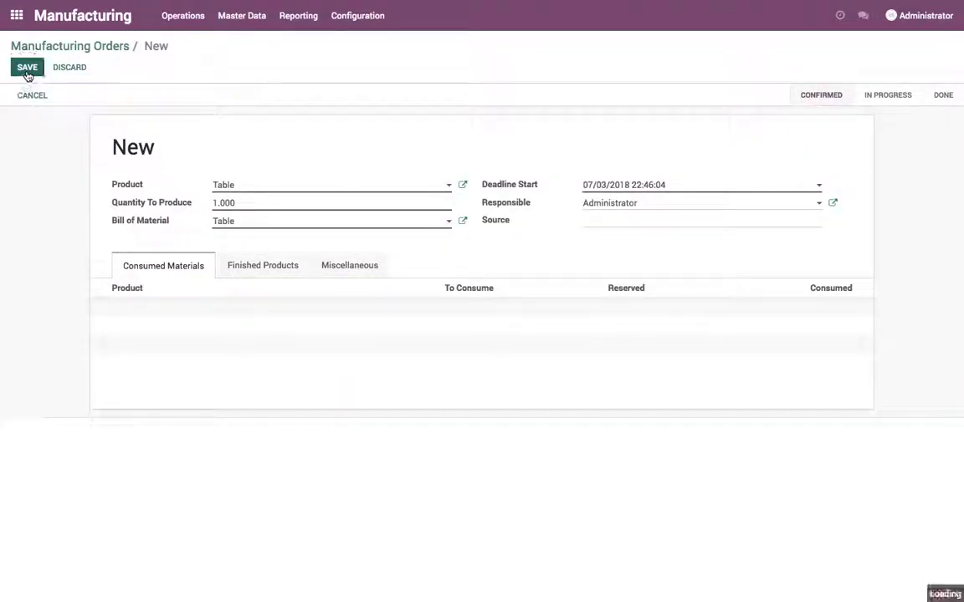
left_click(40, 99)
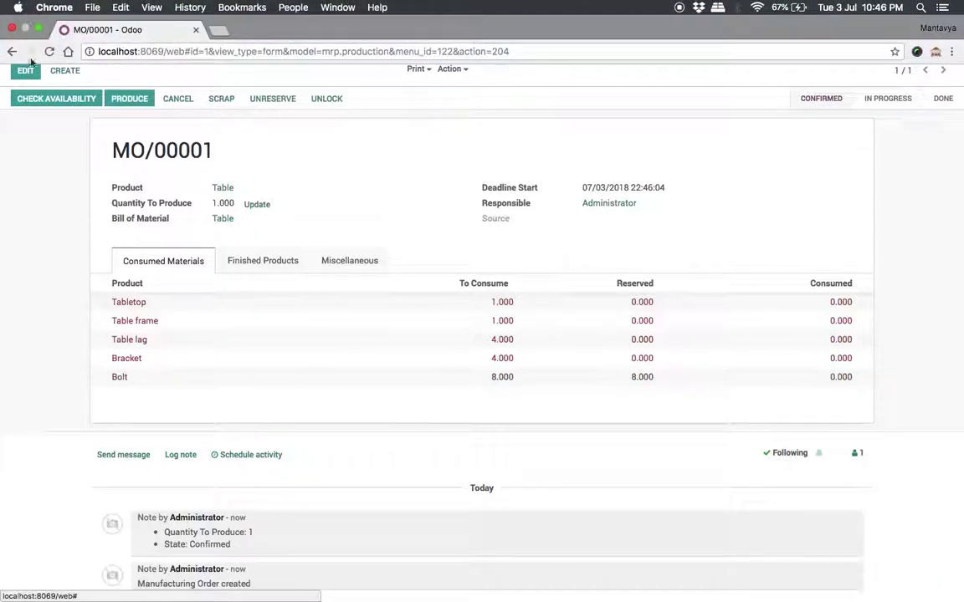
- Run the Inventory scheduler and reload the overview to check the generated operations
left_click(17, 15)
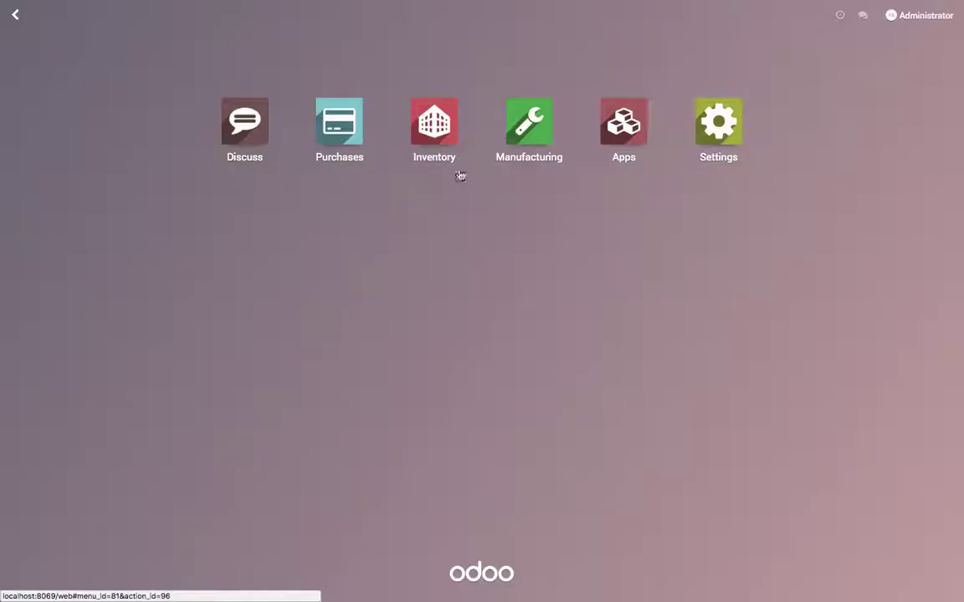
left_click(451, 145)
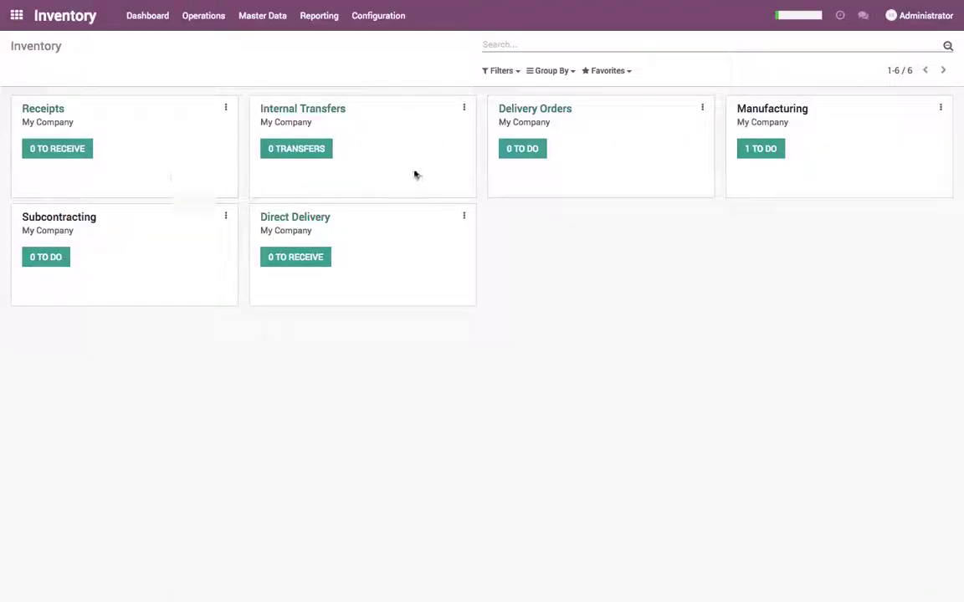
left_click(201, 17)
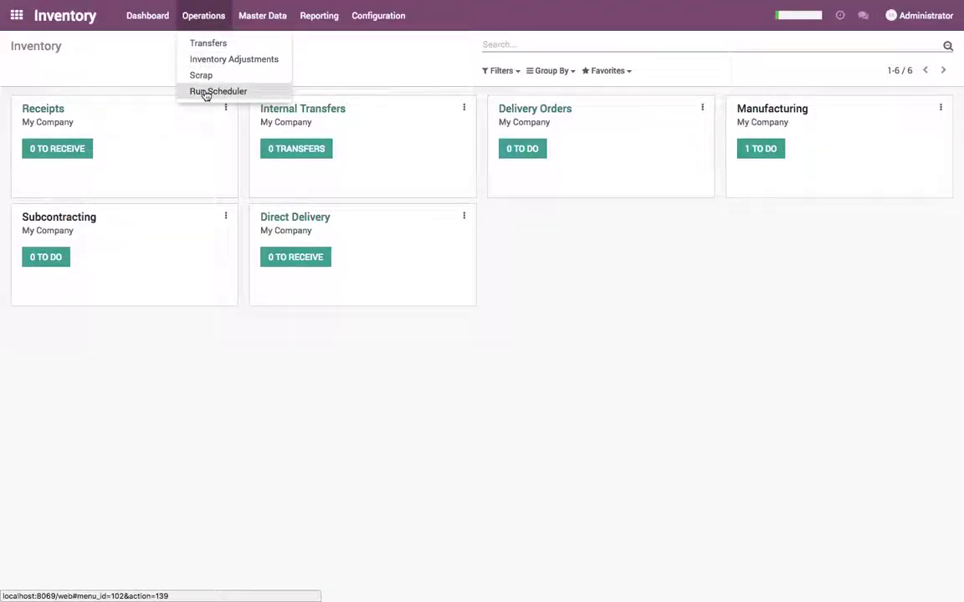
left_click(205, 91)
left_click(210, 128)
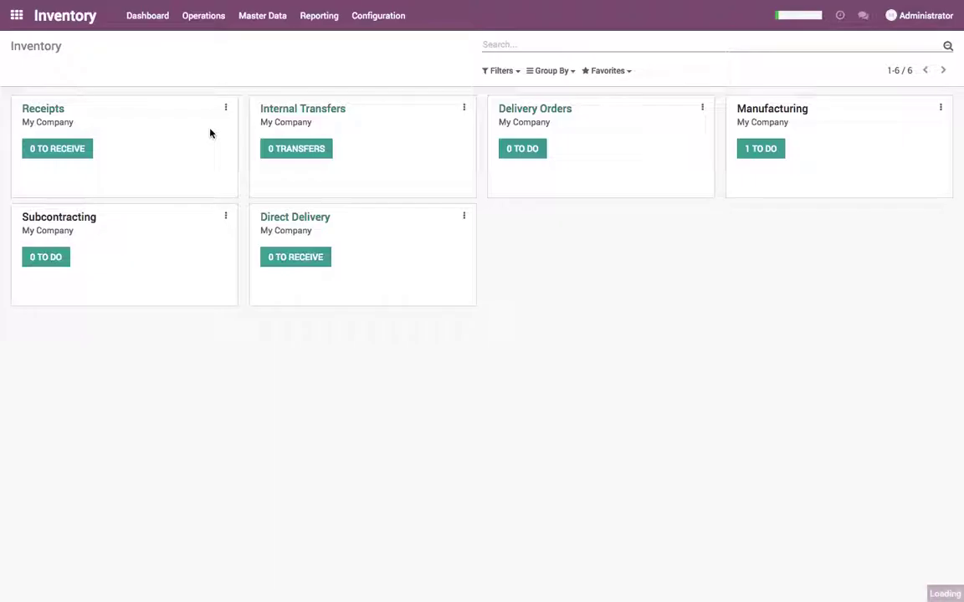
left_click(154, 24)
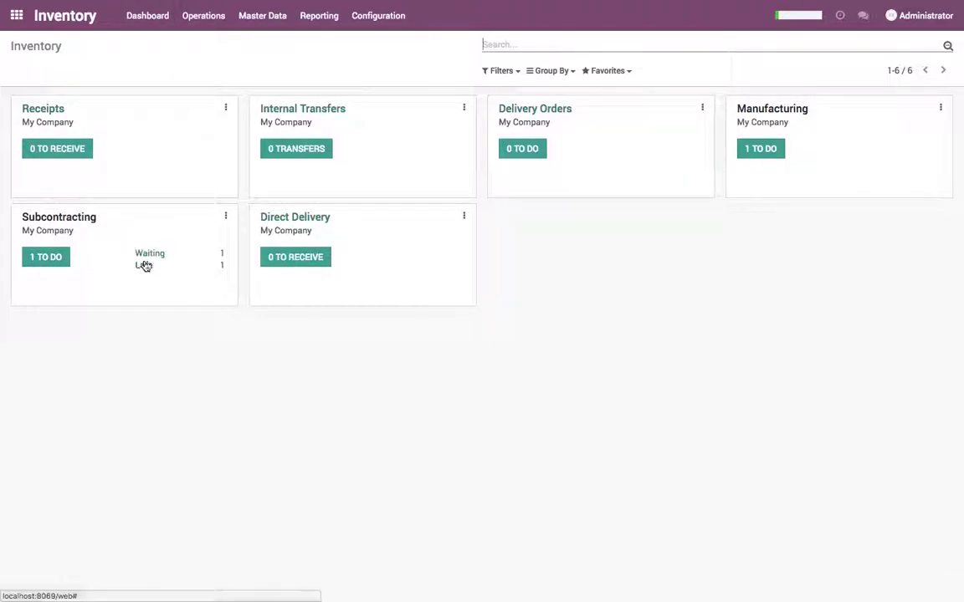
- Run the scheduler a second time and open the waiting delivery order for the Wooden sheet
left_click(203, 17)
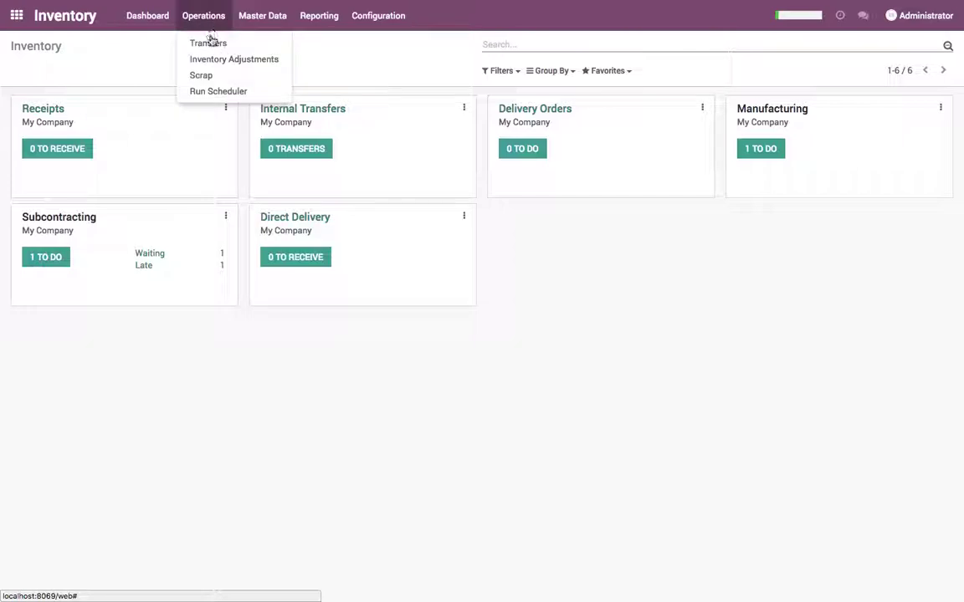
left_click(212, 92)
left_click(209, 128)
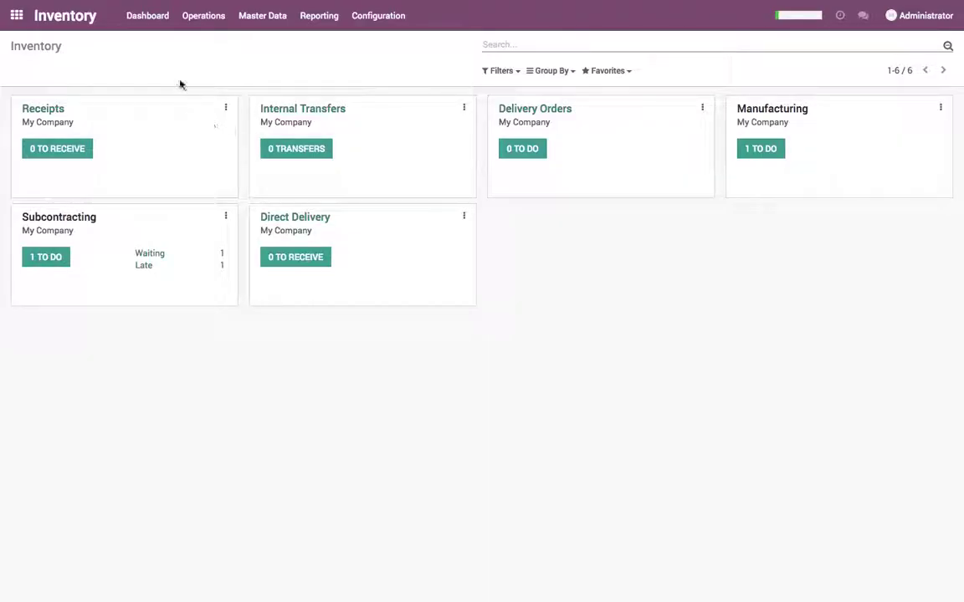
left_click(151, 23)
left_click(628, 147)
left_click(625, 142)
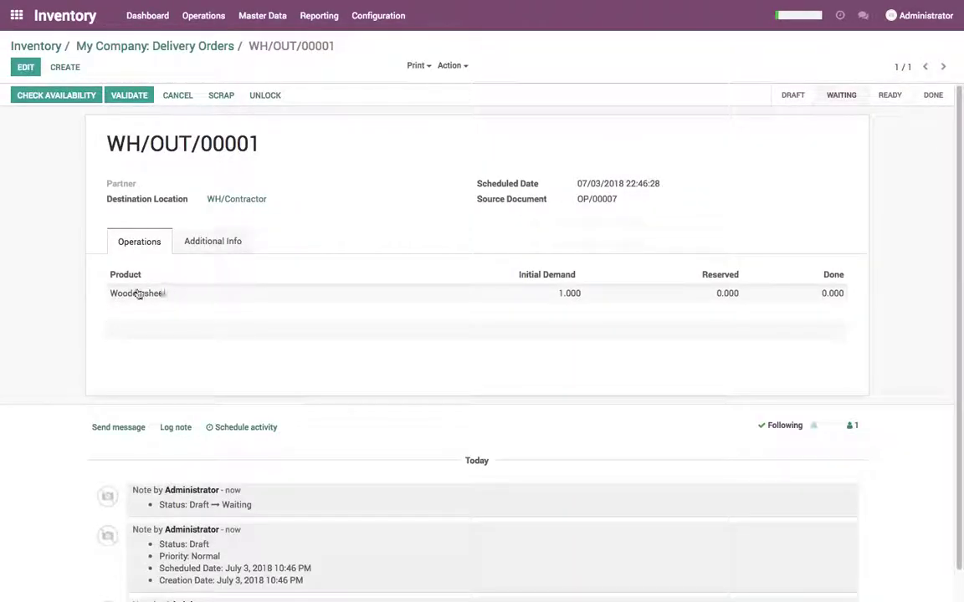
- Log the note "we will delivery wooden sheet only now" on the Wooden sheet delivery order
left_click(175, 428)
type("we")
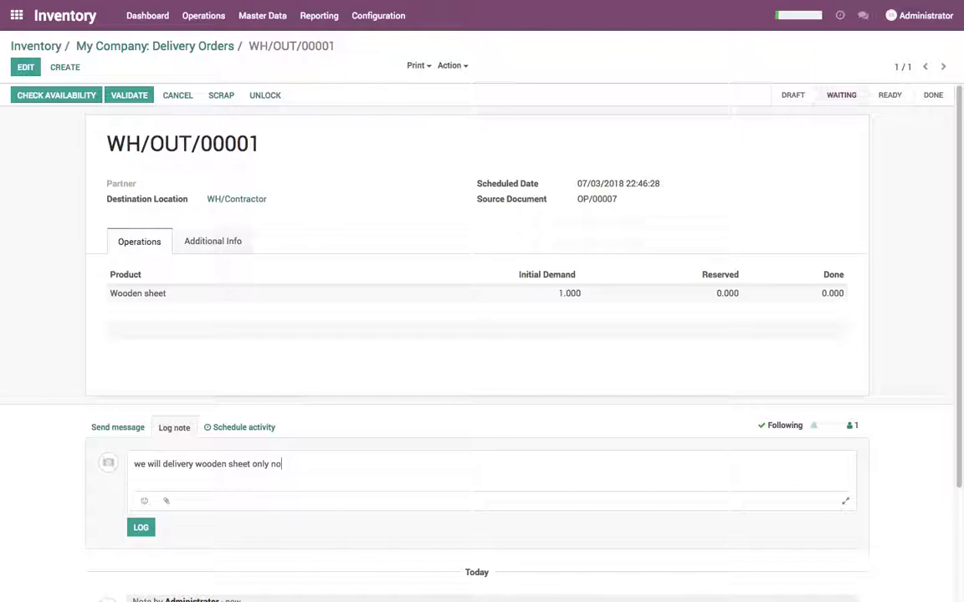
left_click(140, 527)
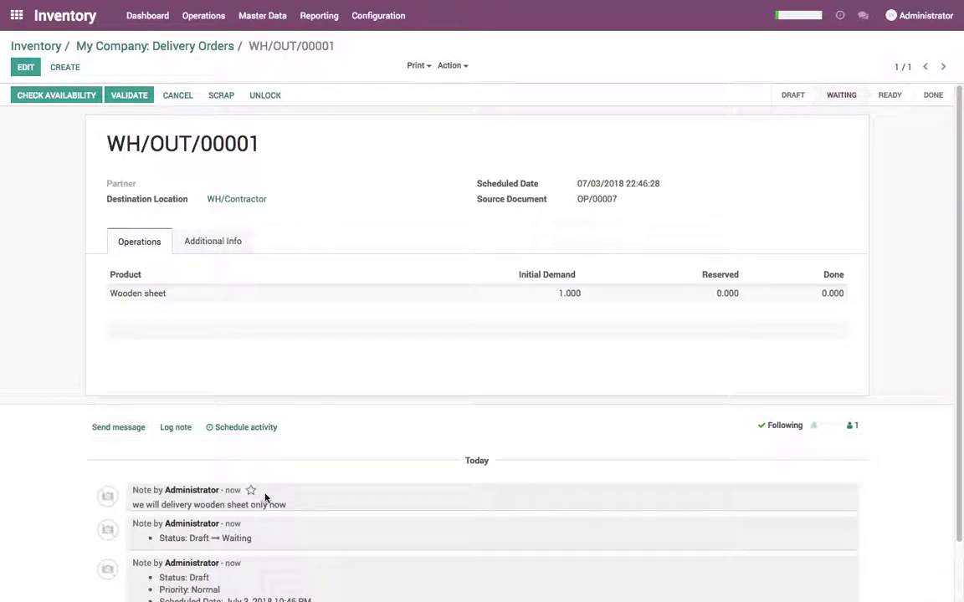
- Return to the Inventory overview, run the scheduler once more and reload the overview
left_click(140, 46)
left_click(42, 45)
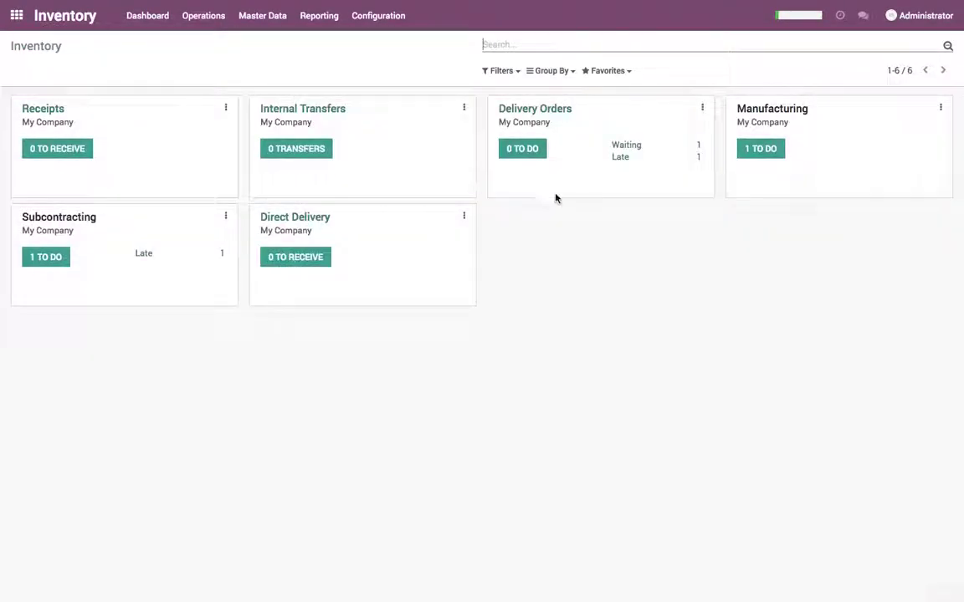
left_click(203, 15)
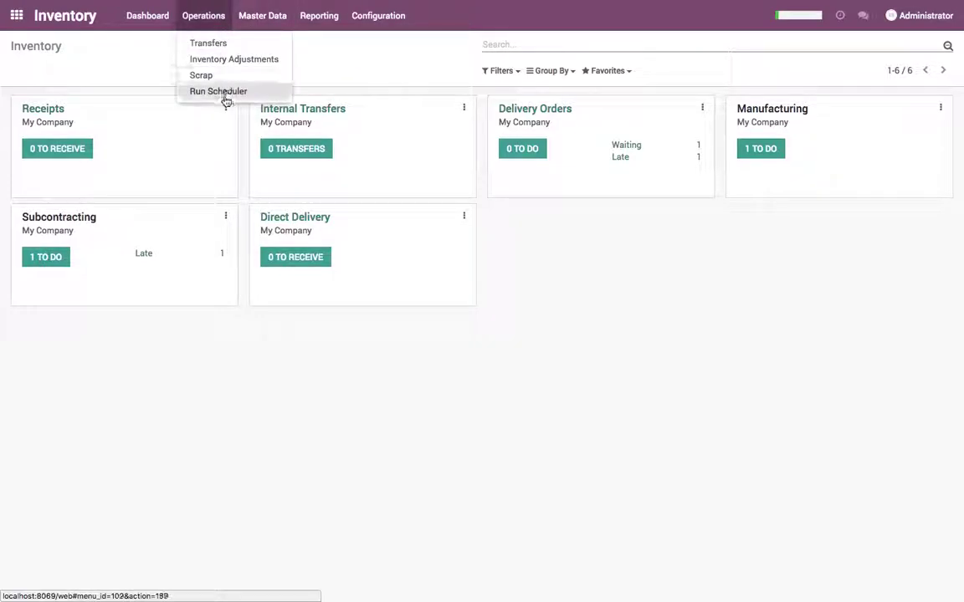
left_click(225, 92)
left_click(225, 130)
left_click(149, 17)
- Open the older China Export request for quotation in Purchases for editing and delete its Laminate sheet line
left_click(16, 15)
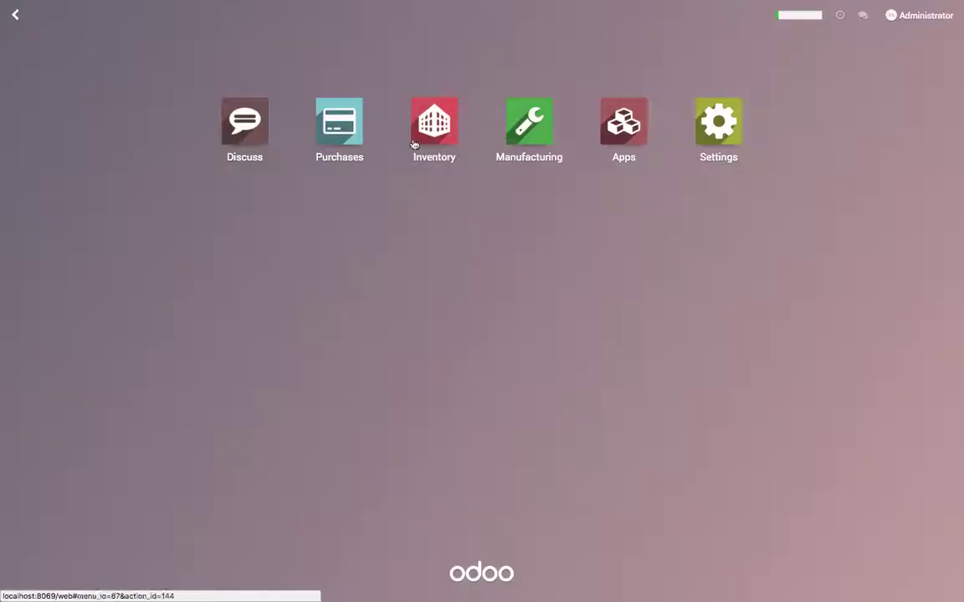
left_click(374, 139)
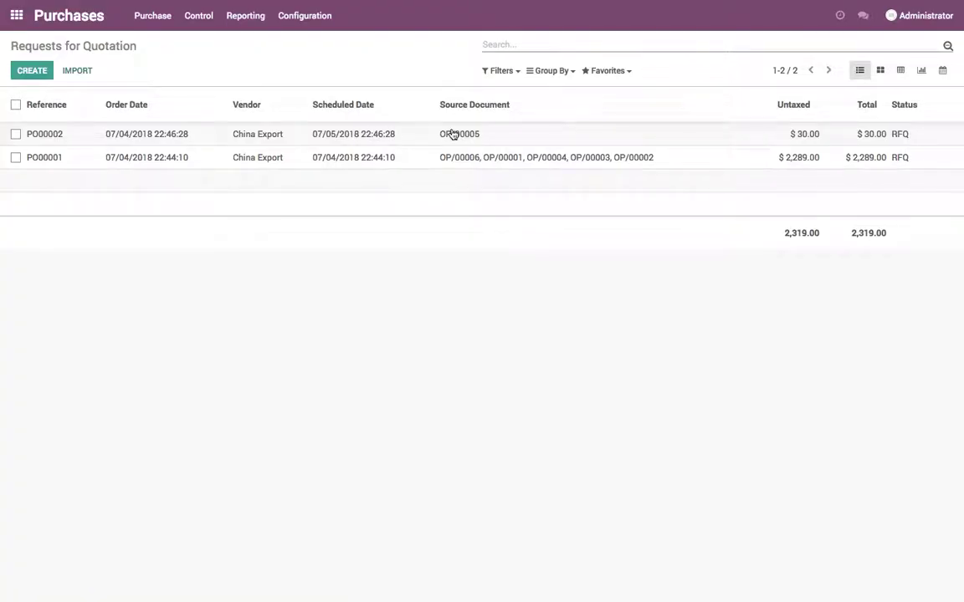
left_click(645, 166)
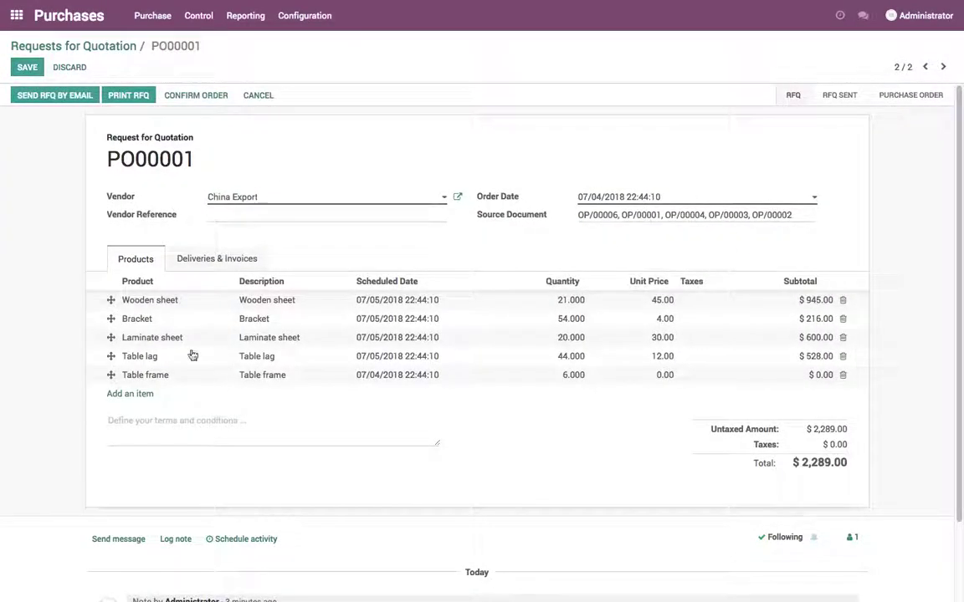
left_click(843, 340)
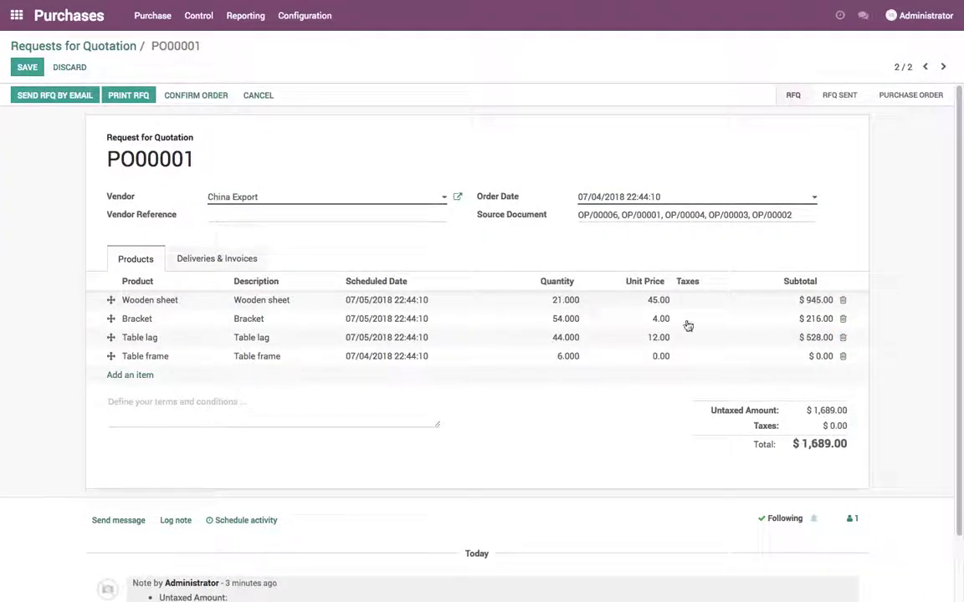
- Enter "i think i should remove the reorder rule at WH/Stock location ;)" as the terms and conditions and save the request for quotation
left_click(295, 412)
type("i think i should remove the reorder rule at WH/Stock location ;)")
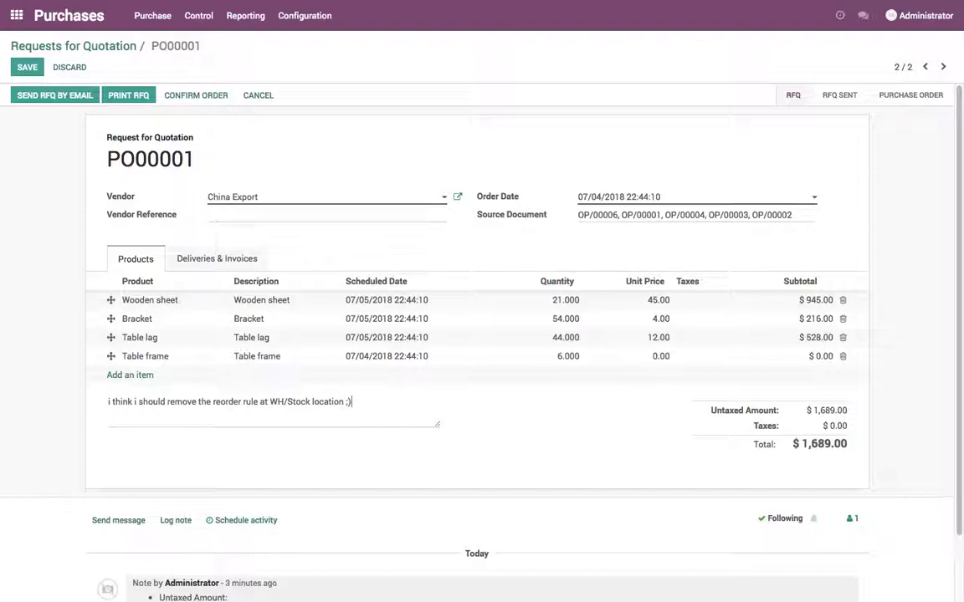
left_click(25, 66)
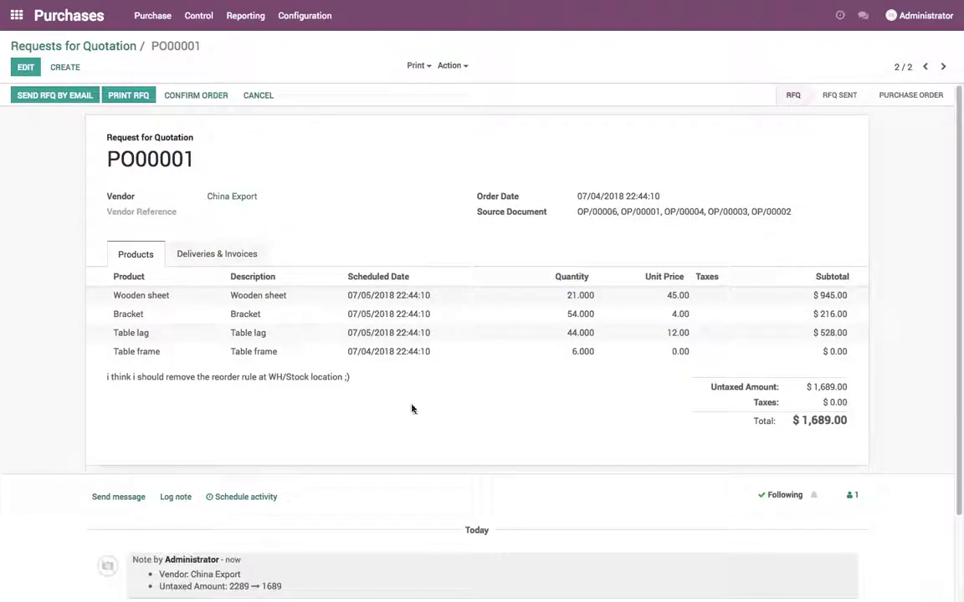
- Confirm the older China Export order and open the remaining Laminate sheet request for quotation
left_click(197, 95)
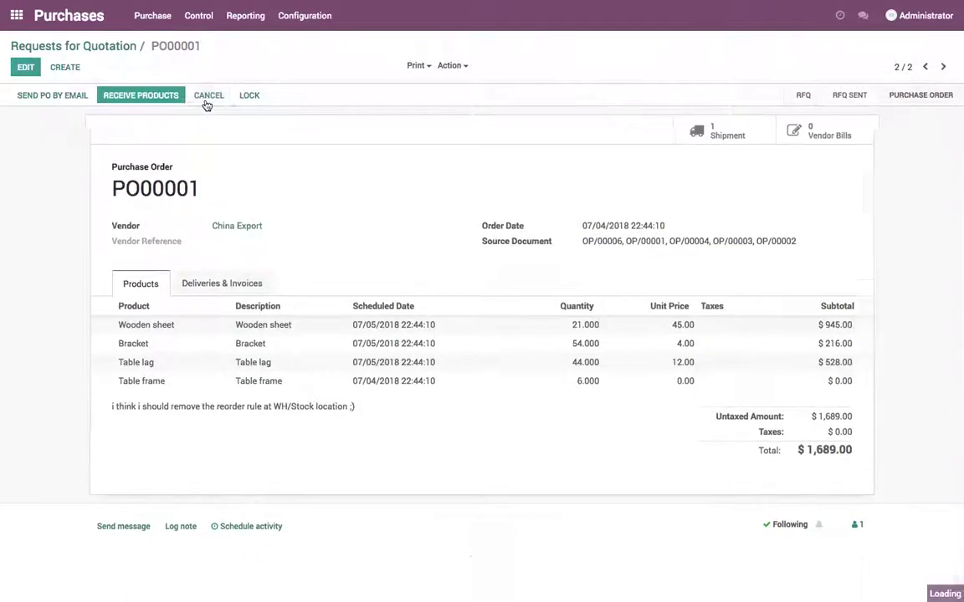
left_click(86, 47)
left_click(130, 132)
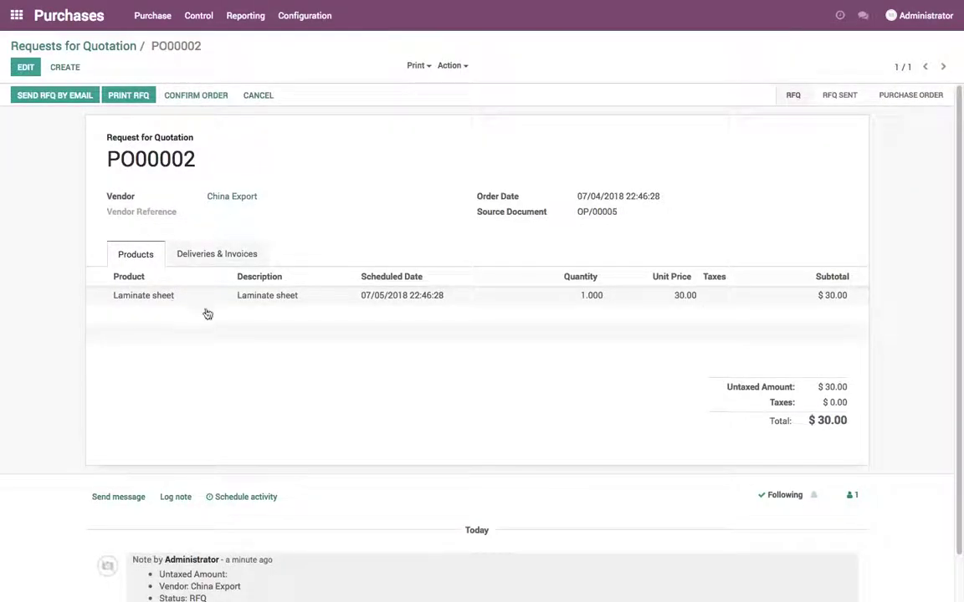
- Add the terms "we will purchase but we ask vendor to delivery at our contractor location", check the delivery details and save the request
left_click(30, 69)
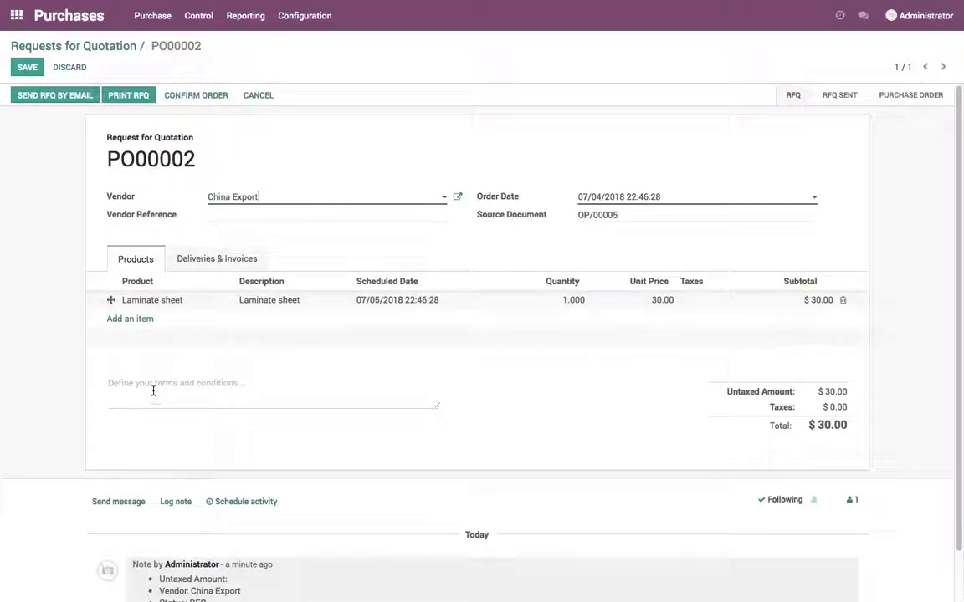
type("w")
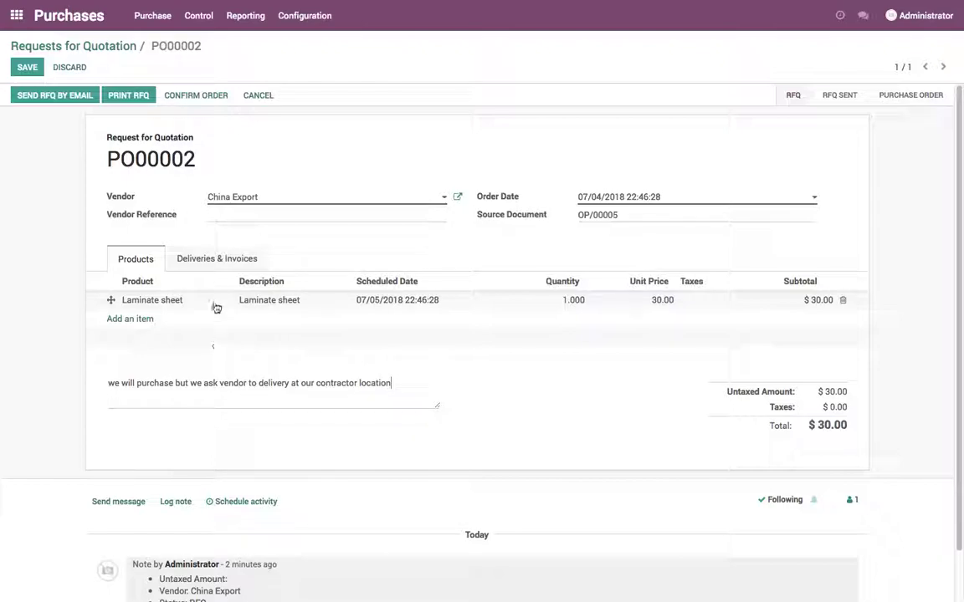
left_click(217, 258)
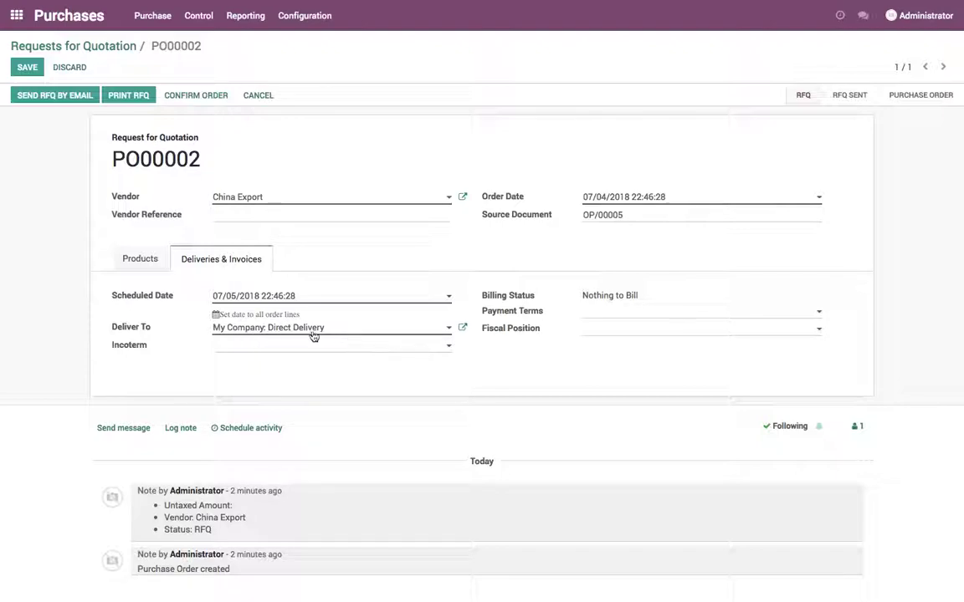
left_click(142, 255)
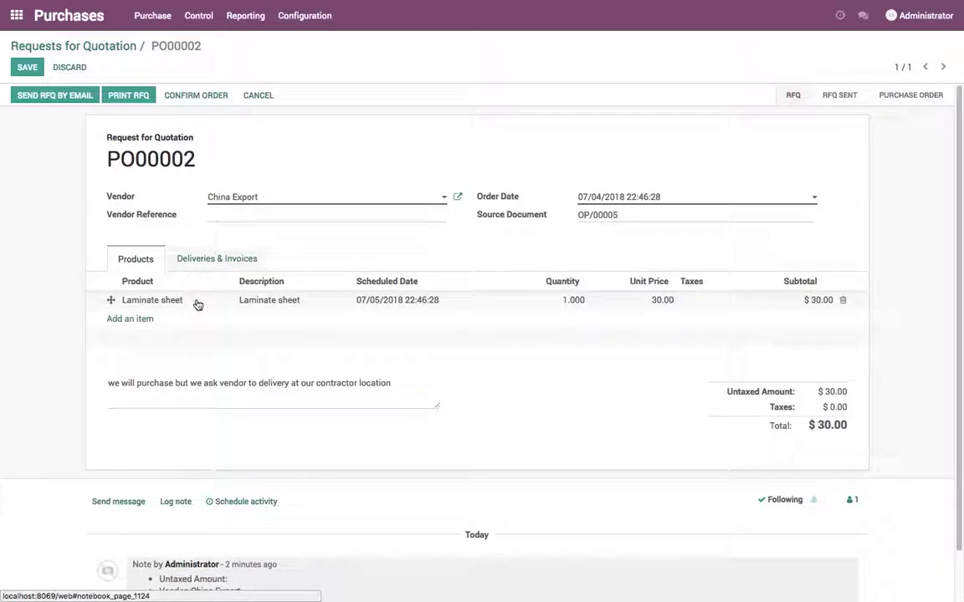
left_click(32, 70)
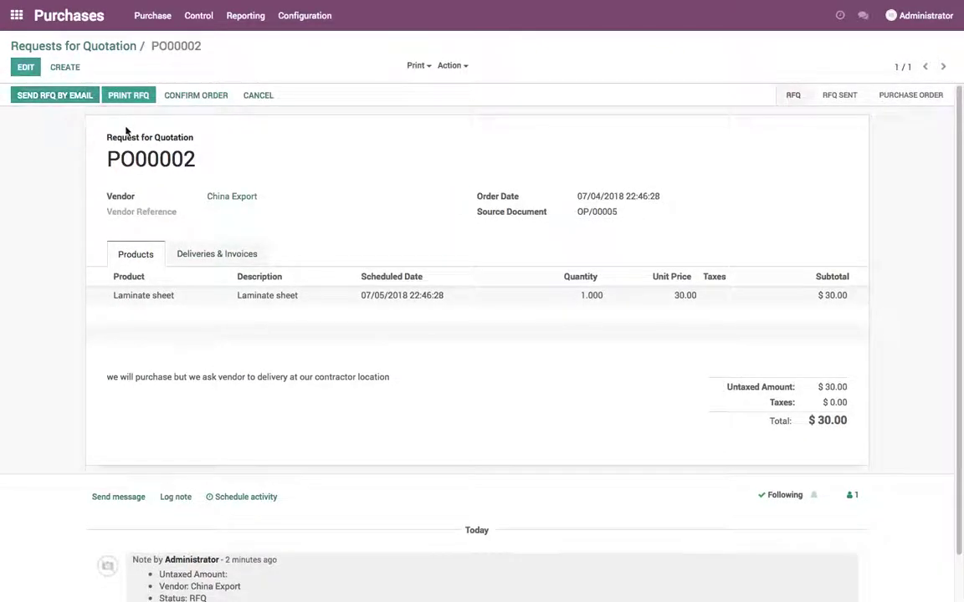
- Confirm the Laminate sheet order and switch to the Inventory overview
left_click(190, 100)
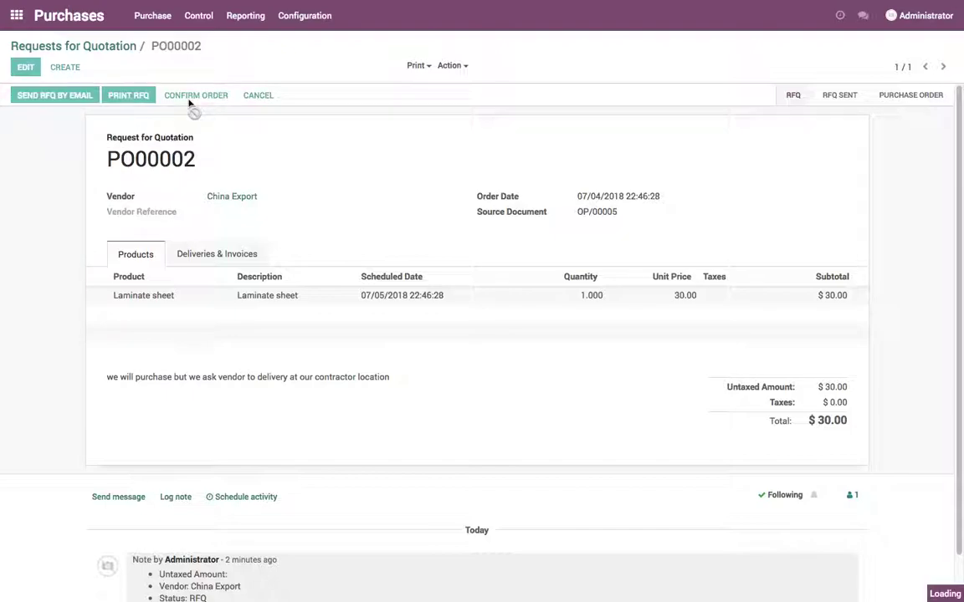
left_click(90, 48)
left_click(15, 15)
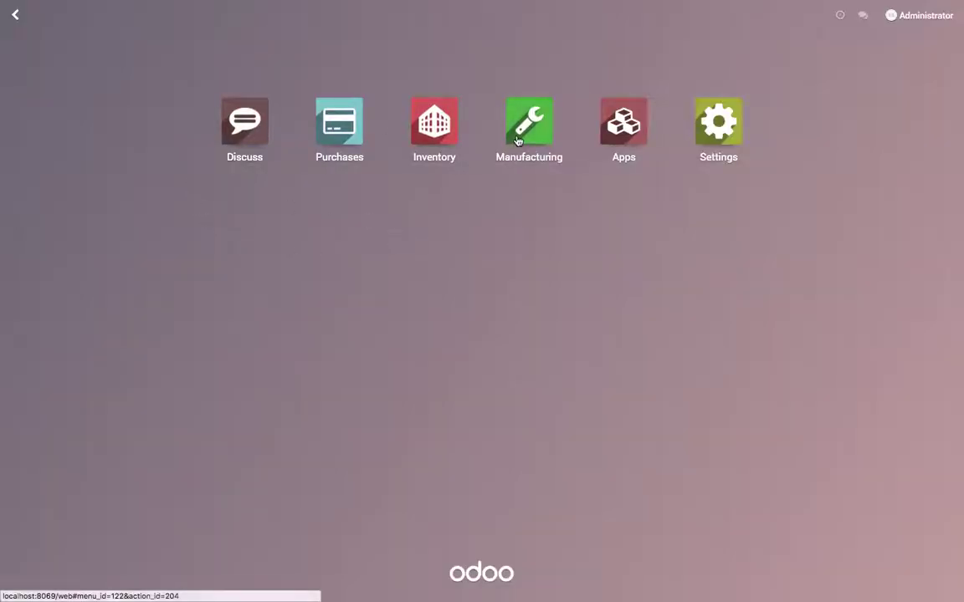
left_click(452, 129)
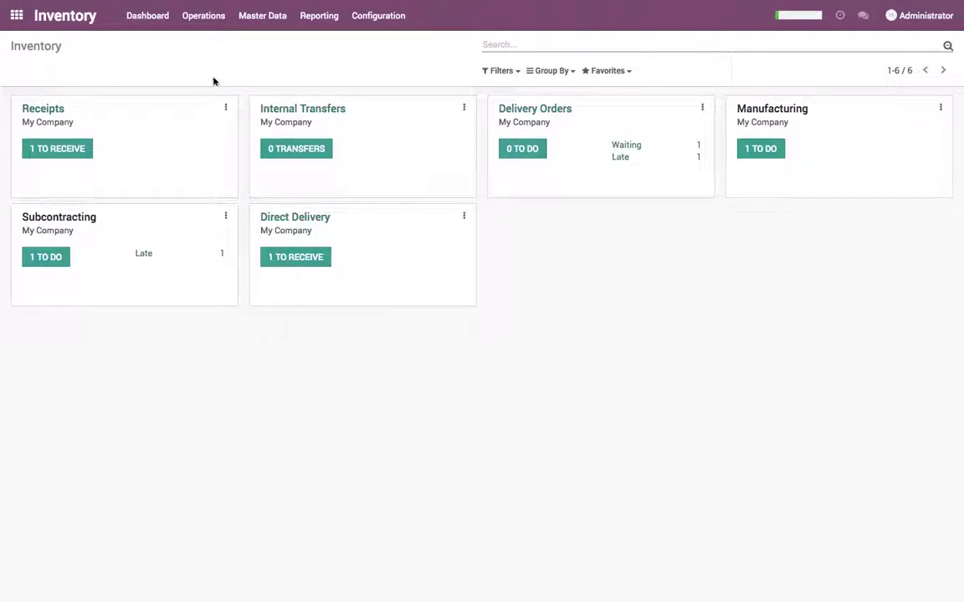
- Validate the China Export receipt as an immediate transfer and return to the Inventory overview
left_click(58, 146)
left_click(191, 136)
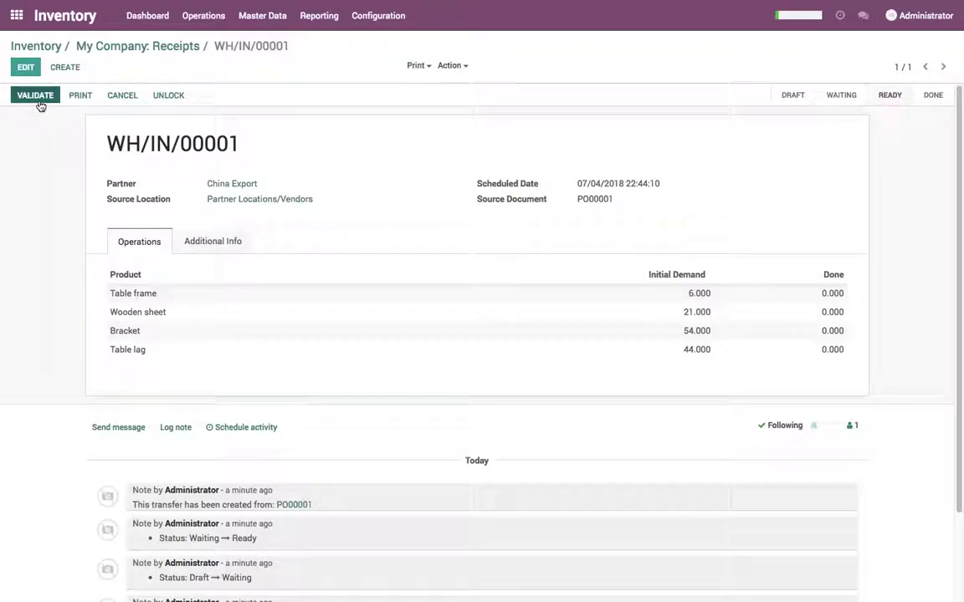
left_click(39, 101)
left_click(180, 147)
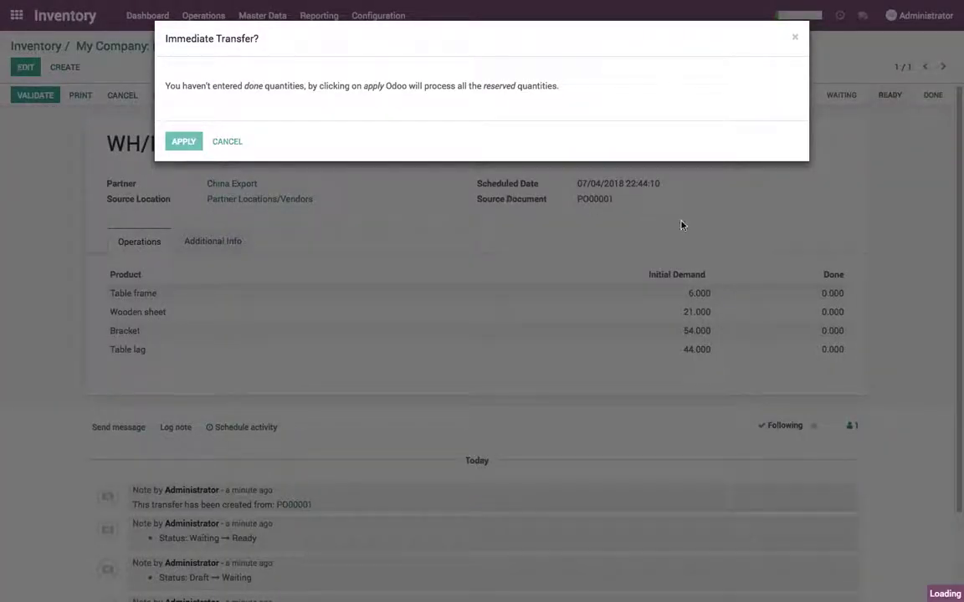
left_click(134, 46)
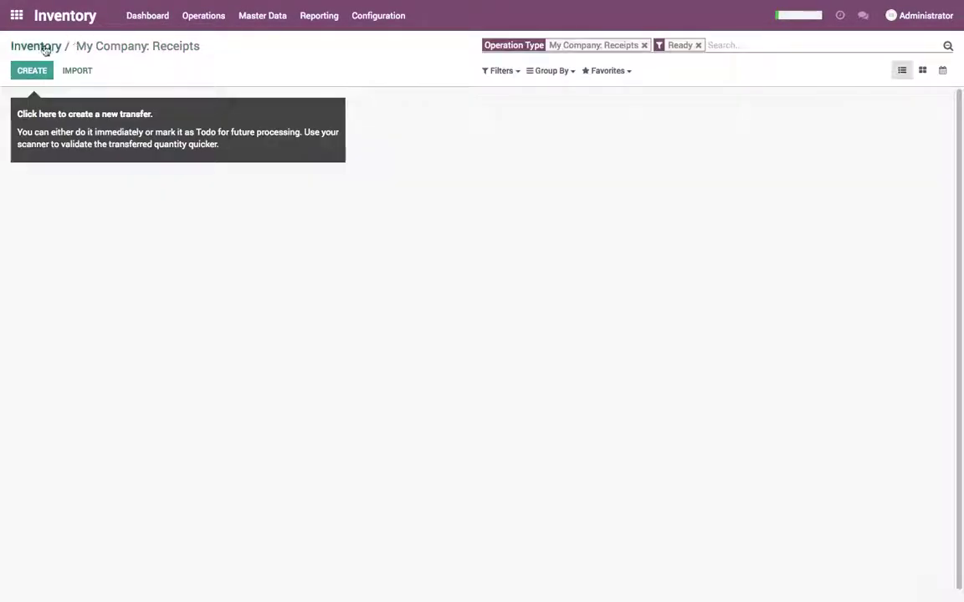
left_click(46, 47)
- Validate the Laminate sheet direct delivery to WH/Contractor as an immediate transfer and return to the Inventory overview
left_click(297, 254)
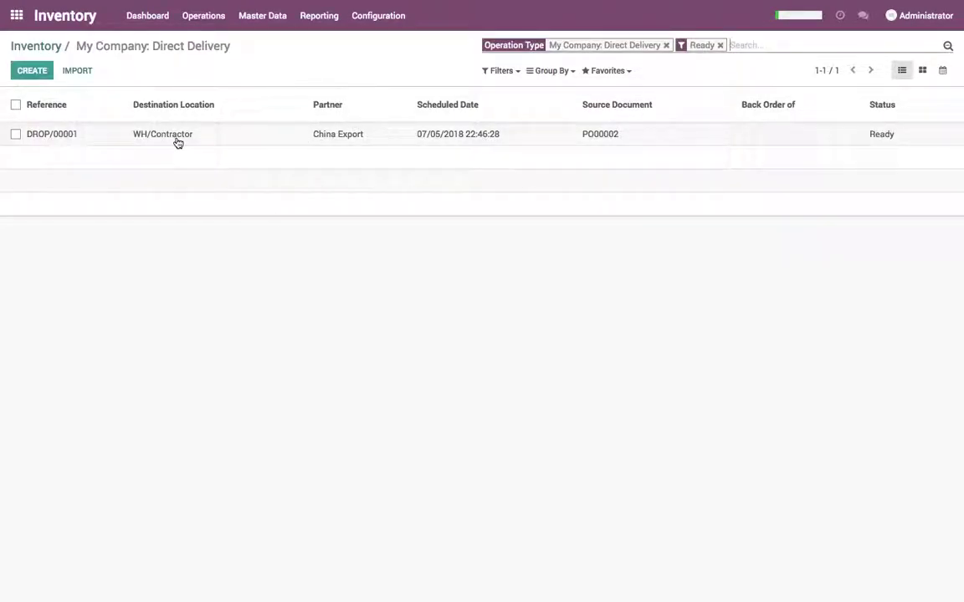
left_click(583, 140)
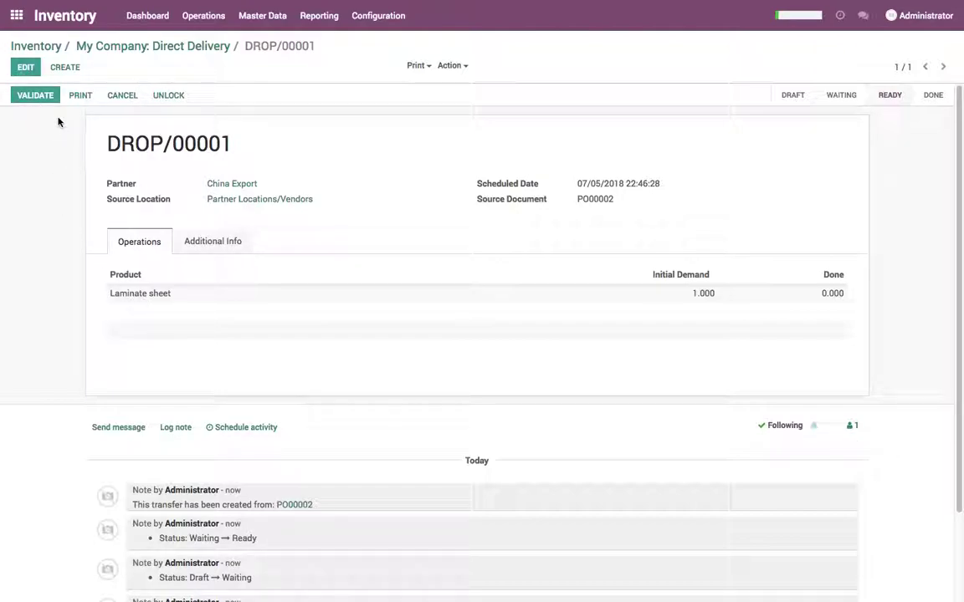
left_click(36, 95)
left_click(176, 140)
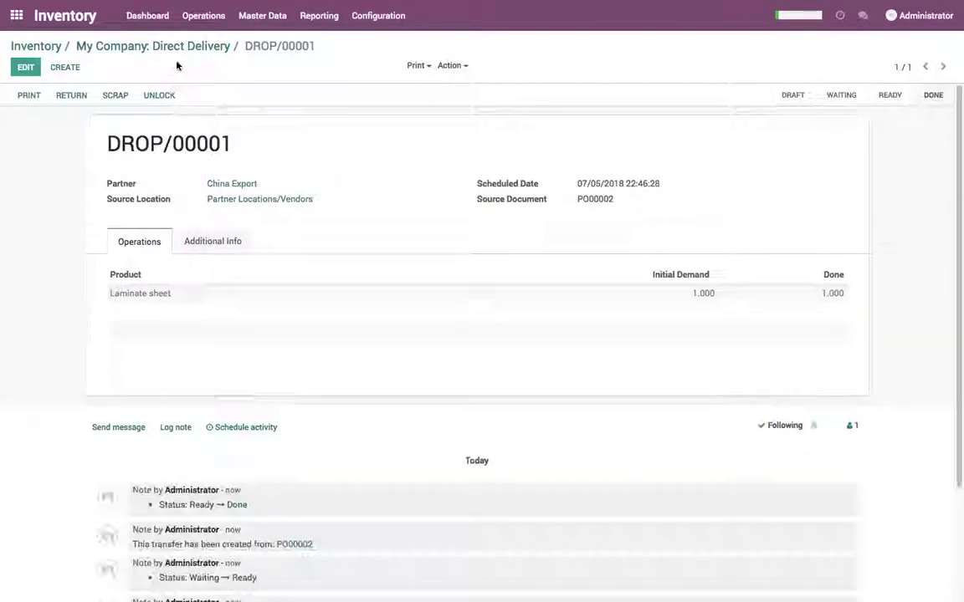
left_click(172, 47)
left_click(33, 45)
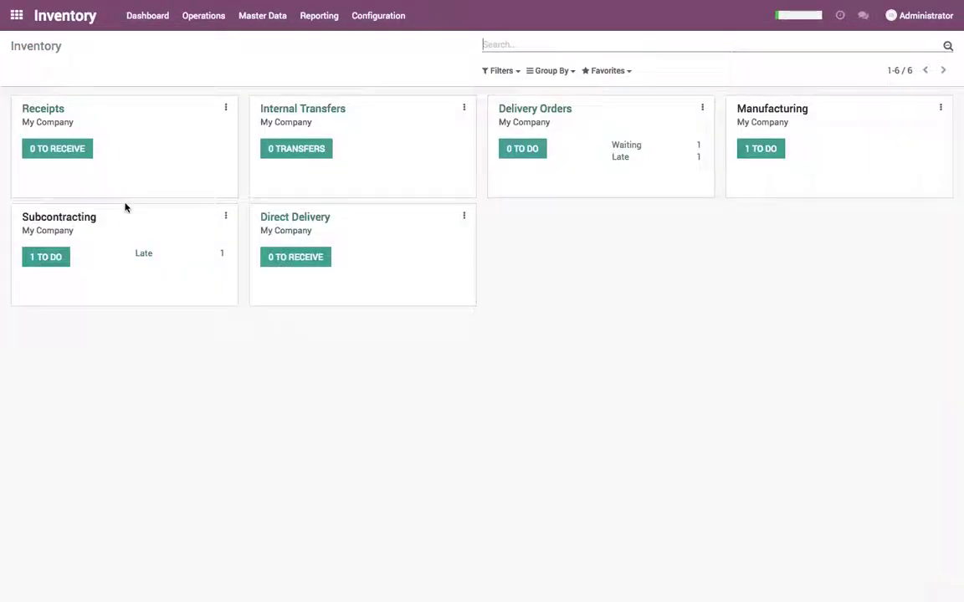
- Check material availability on the Tabletop subcontracting order and review the waiting delivery orders
left_click(65, 259)
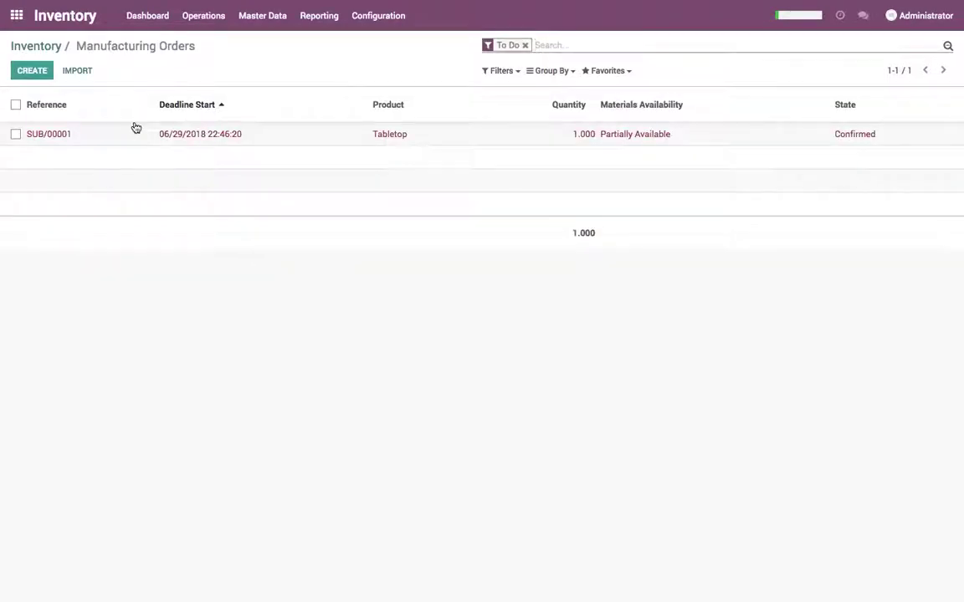
left_click(136, 138)
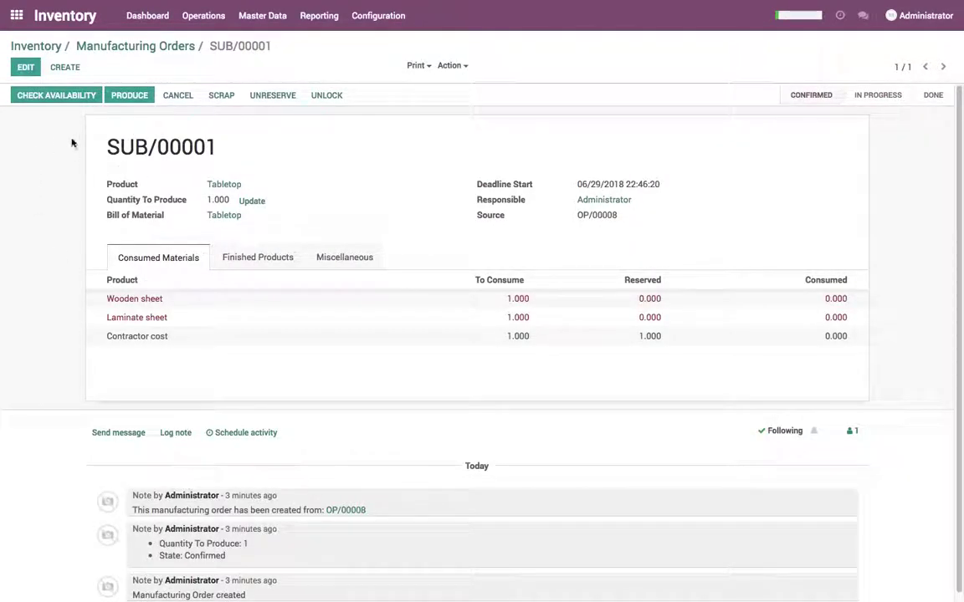
left_click(60, 102)
left_click(125, 46)
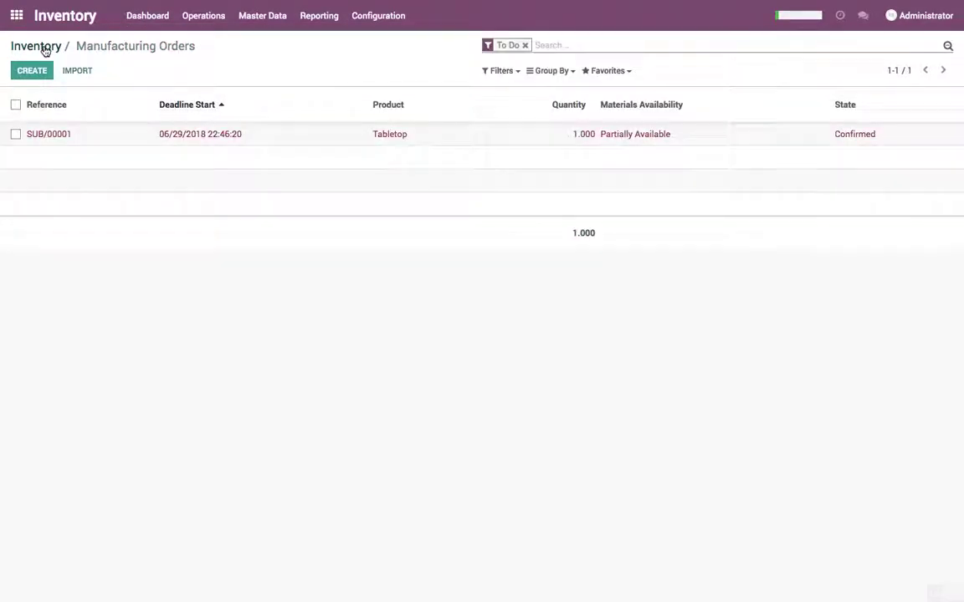
left_click(40, 46)
left_click(522, 148)
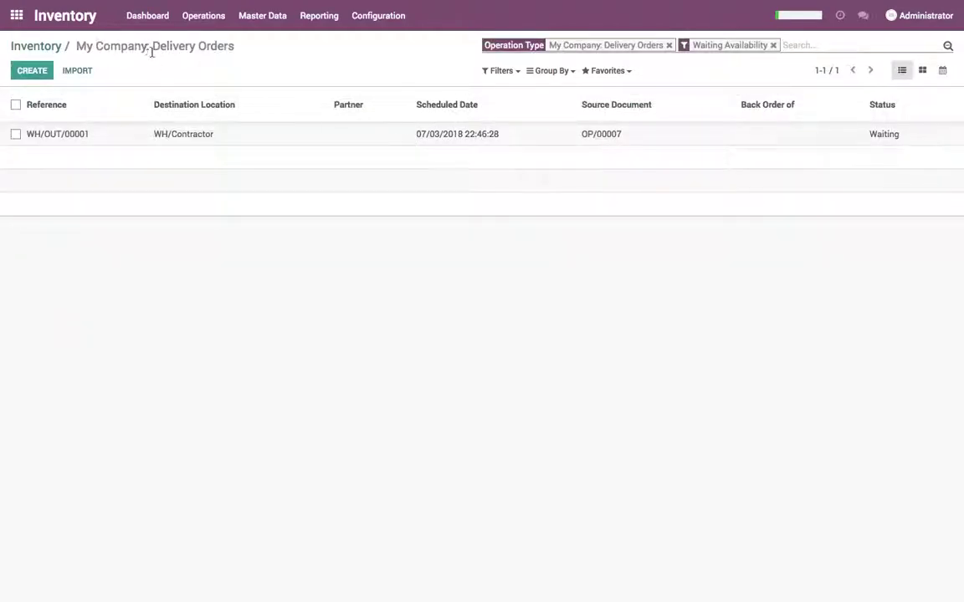
left_click(33, 46)
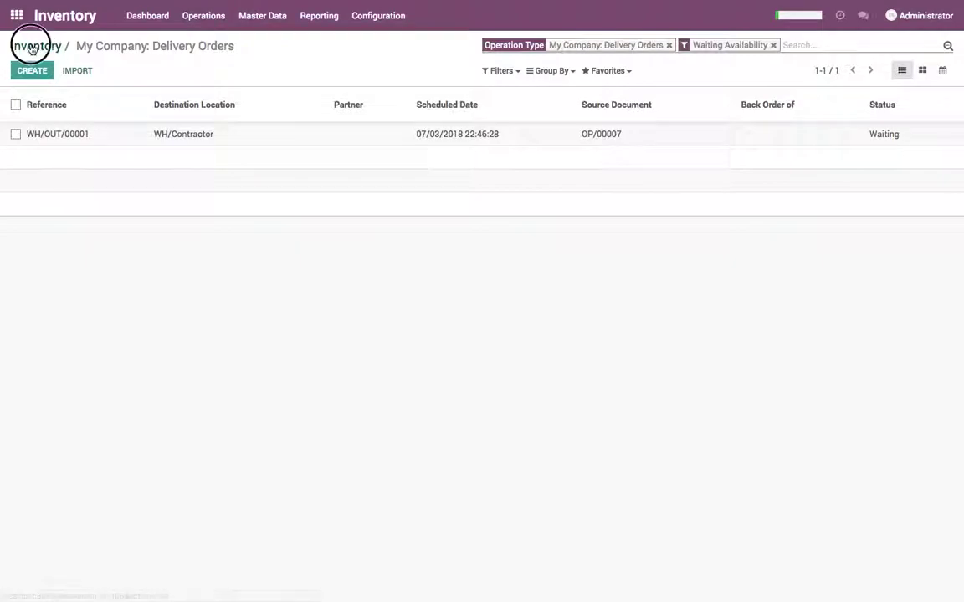
- Run the scheduler and reload the Inventory overview
left_click(198, 17)
left_click(215, 92)
left_click(209, 127)
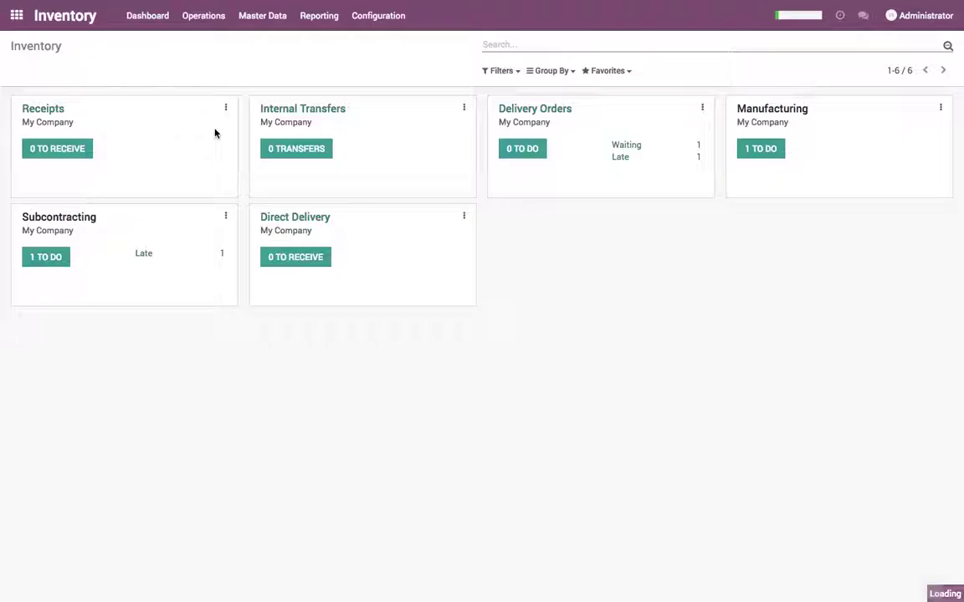
left_click(148, 16)
- Validate the Wooden sheet delivery to WH/Contractor as an immediate transfer and return to the Inventory overview
left_click(521, 149)
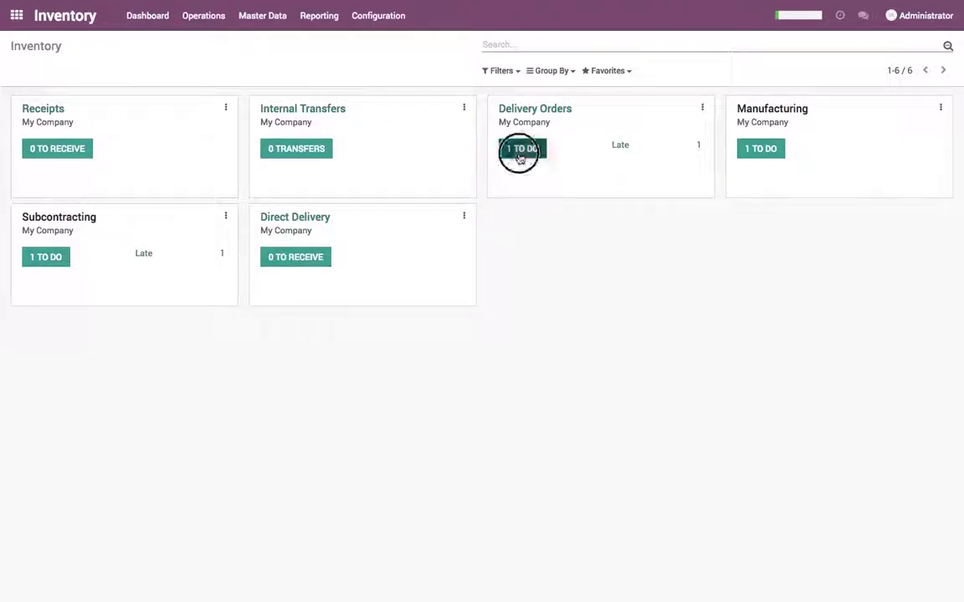
left_click(299, 136)
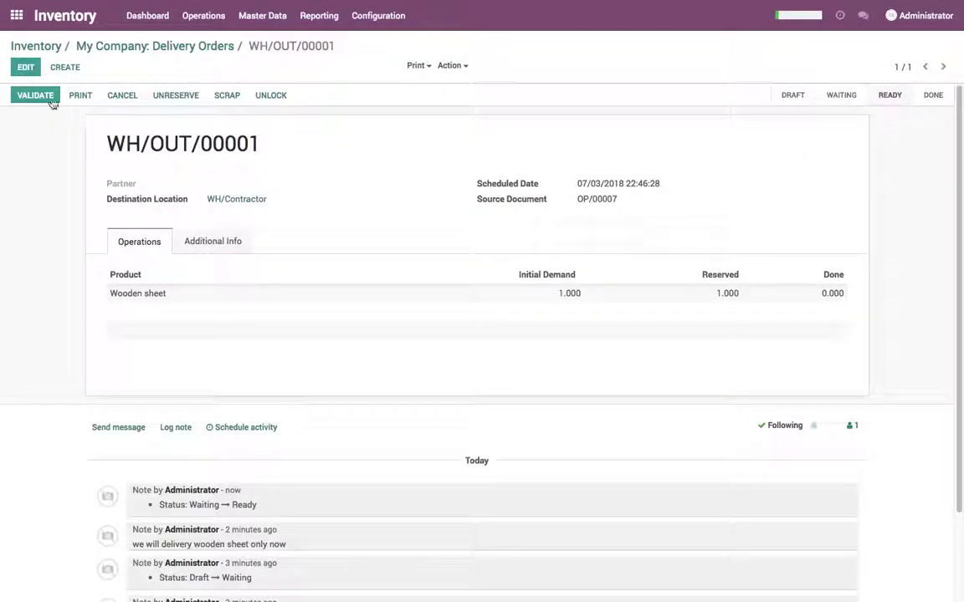
left_click(48, 97)
left_click(183, 142)
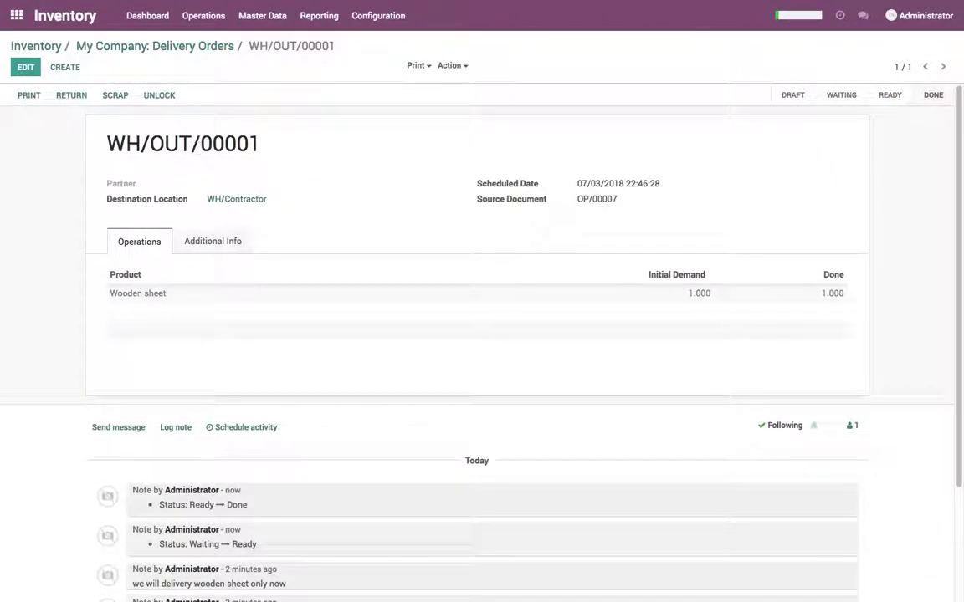
left_click(173, 46)
left_click(137, 18)
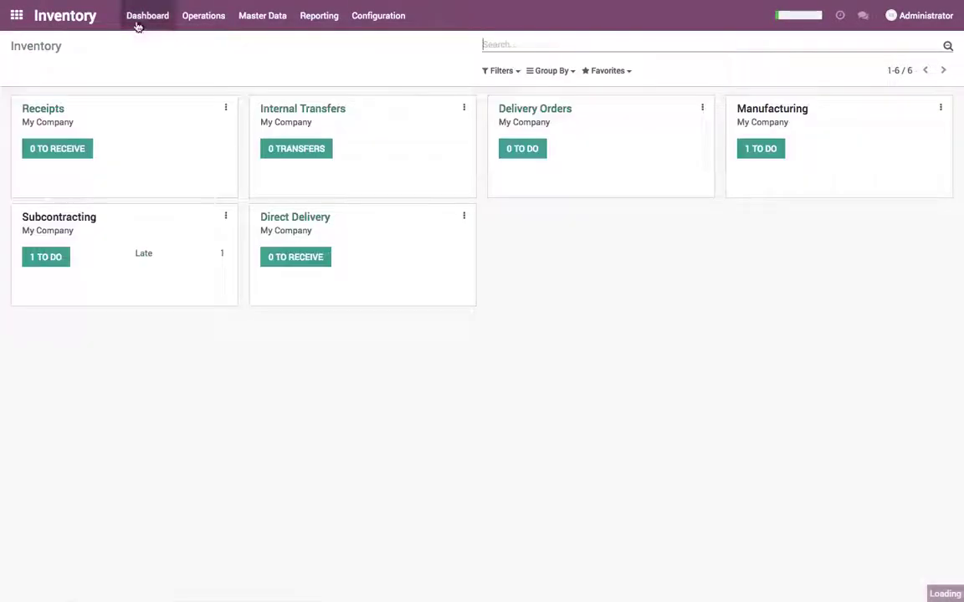
- Run the scheduler again from the Inventory overview
left_click(203, 15)
left_click(215, 90)
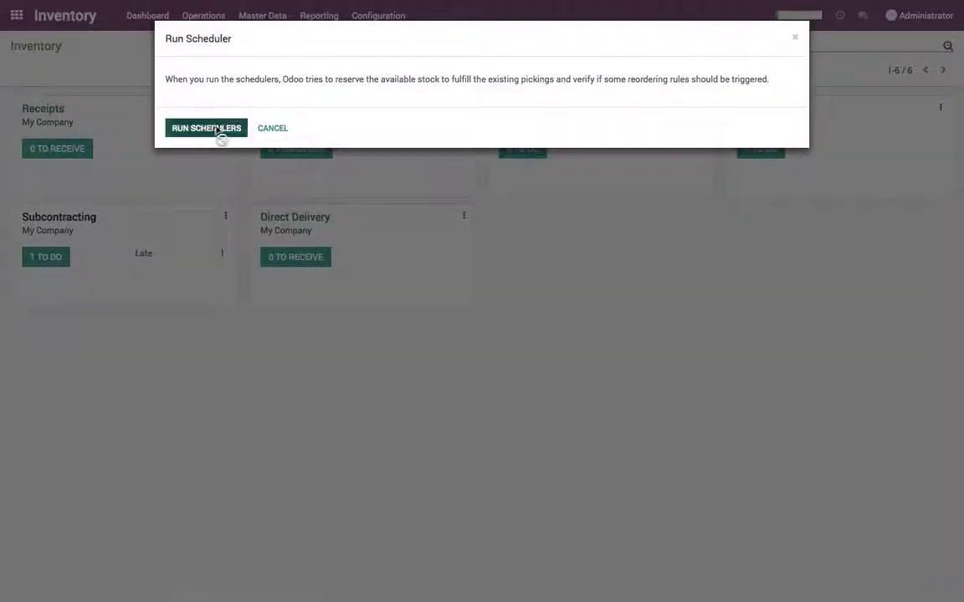
left_click(208, 127)
- Record production of 1 Tabletop on the subcontracting order, mark it as done and return to the Inventory overview
left_click(46, 256)
left_click(169, 136)
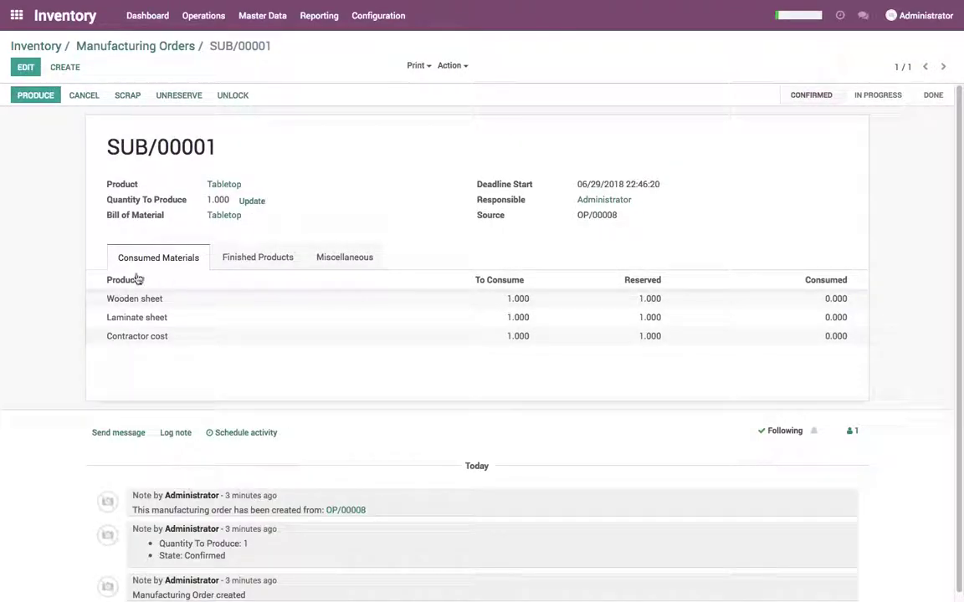
left_click(43, 96)
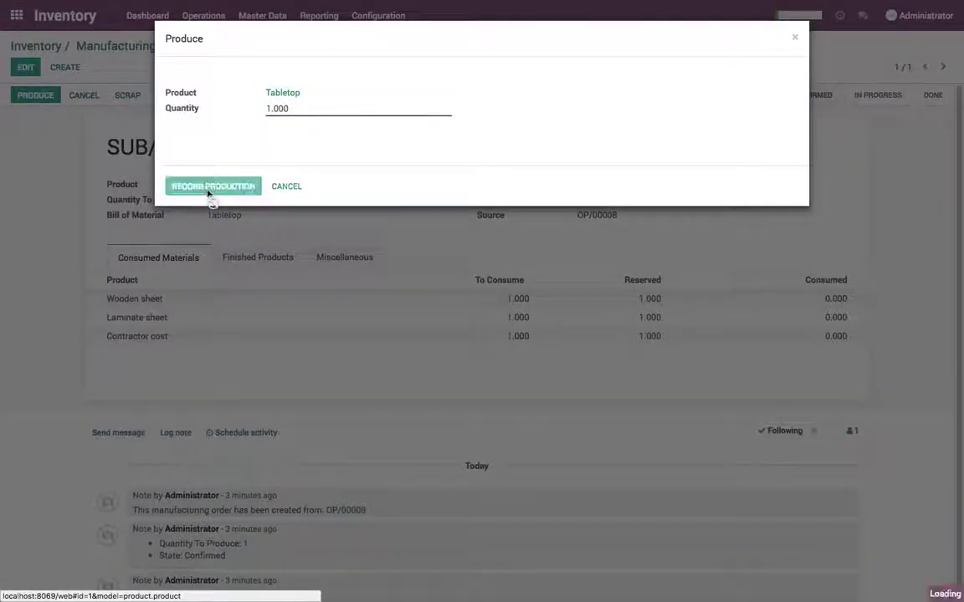
left_click(211, 189)
left_click(63, 101)
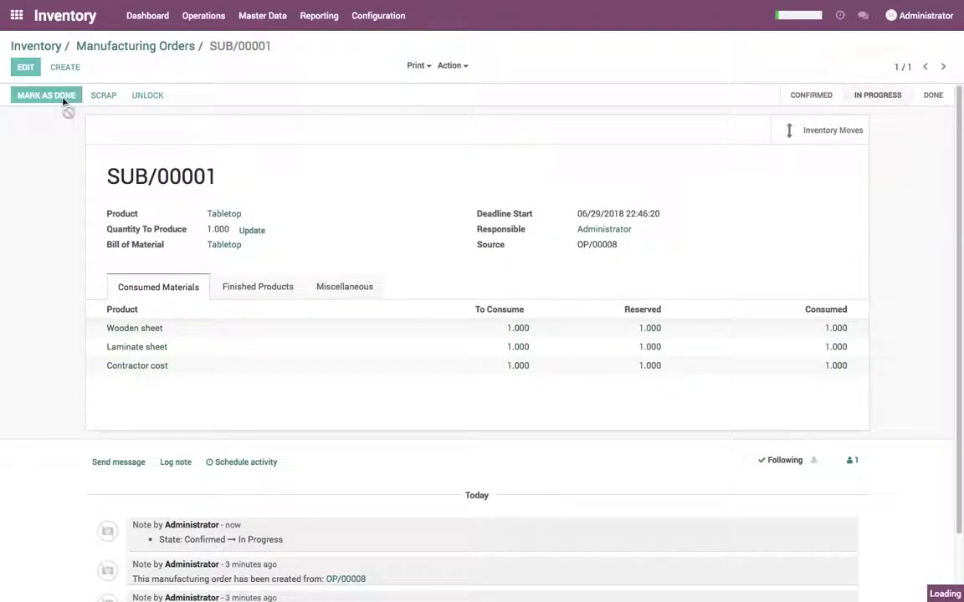
left_click(112, 48)
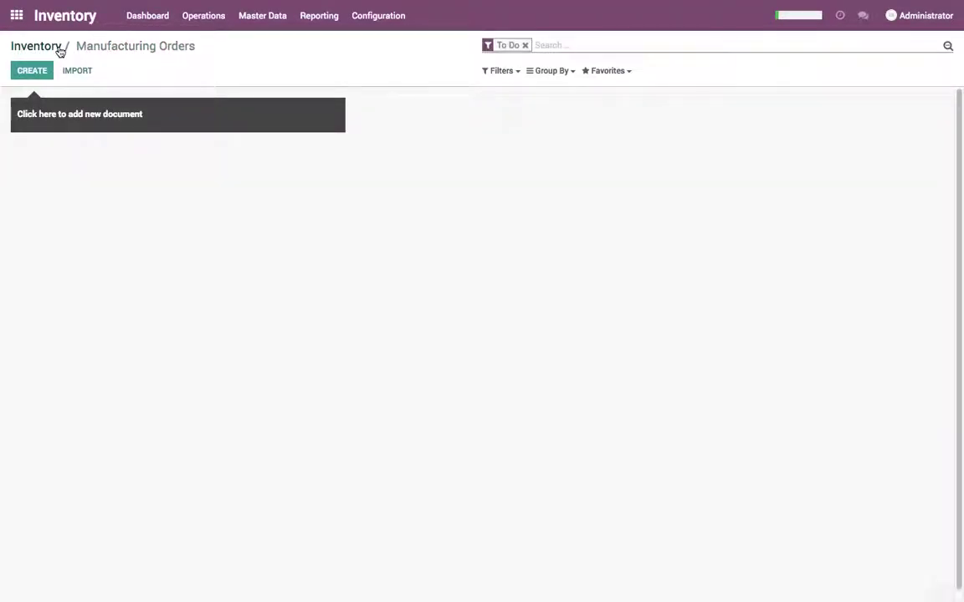
left_click(56, 47)
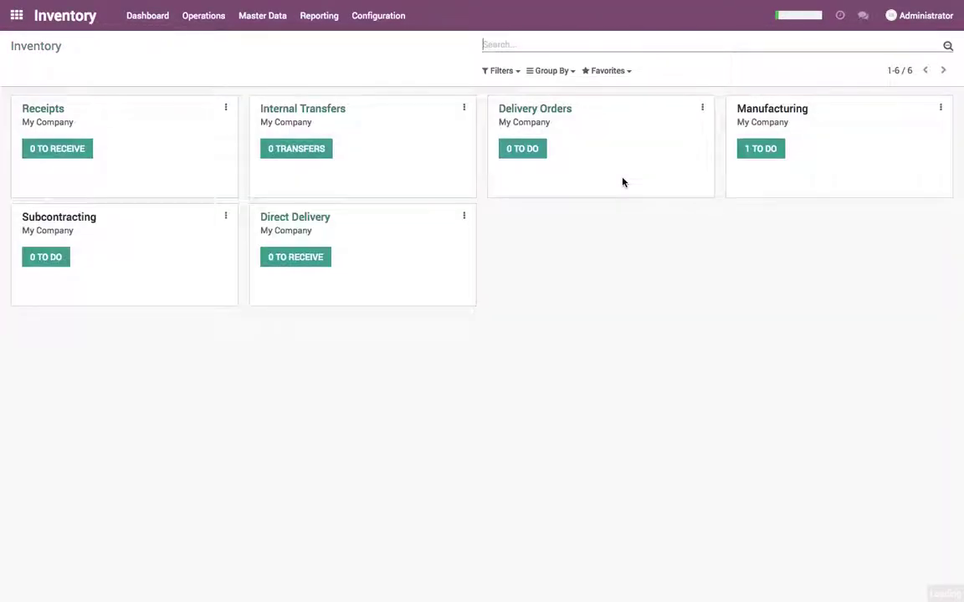
- Open the Table manufacturing order and check its material availability
left_click(759, 150)
left_click(352, 140)
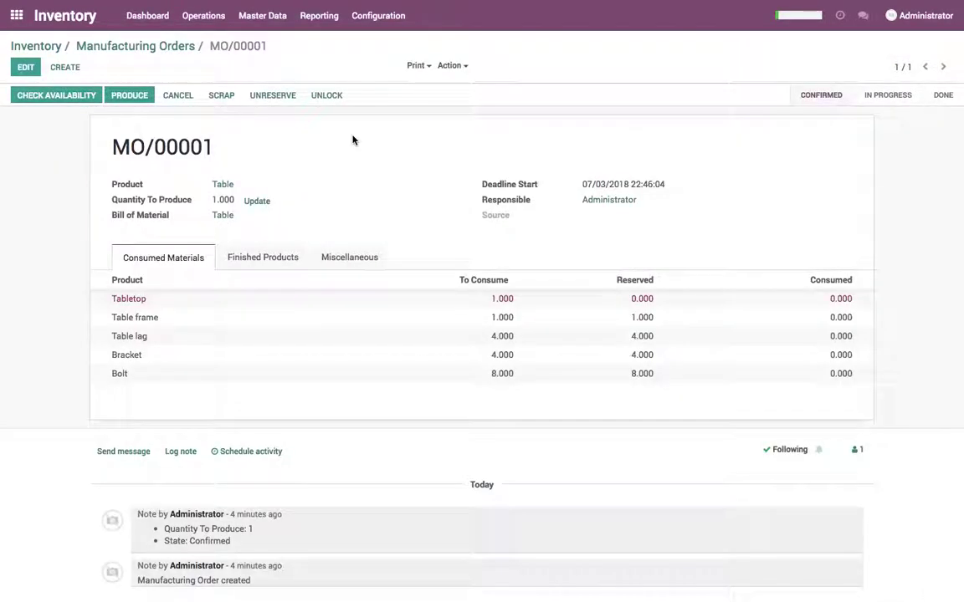
left_click(77, 99)
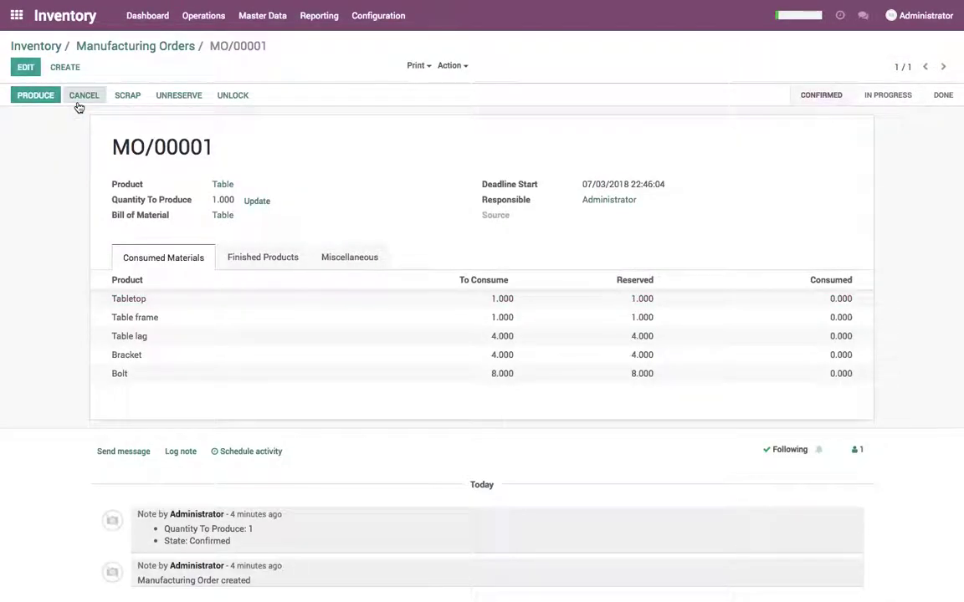
- Record production of 1 Table, mark the manufacturing order as done and return to the Inventory overview
left_click(40, 96)
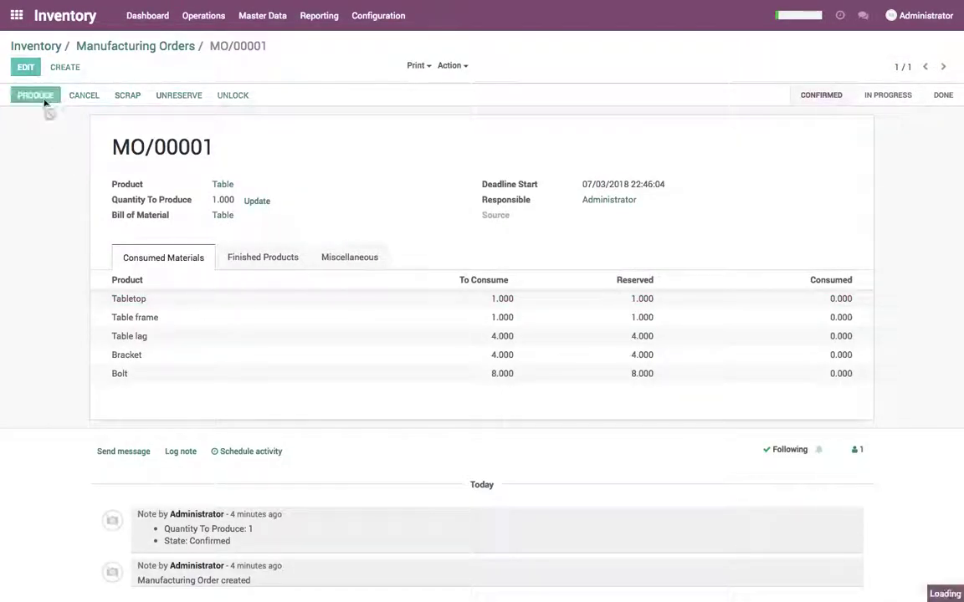
left_click(214, 186)
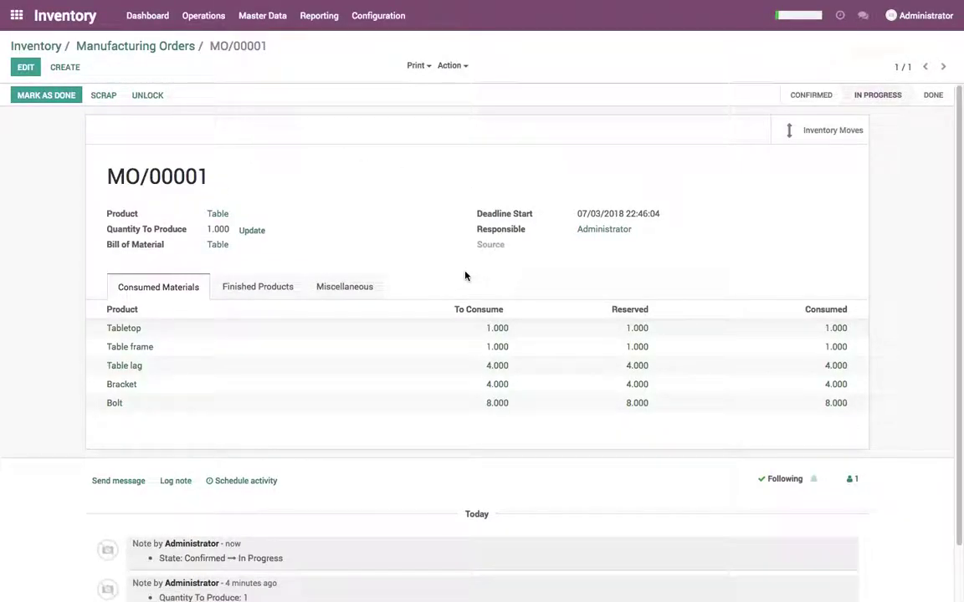
left_click(50, 97)
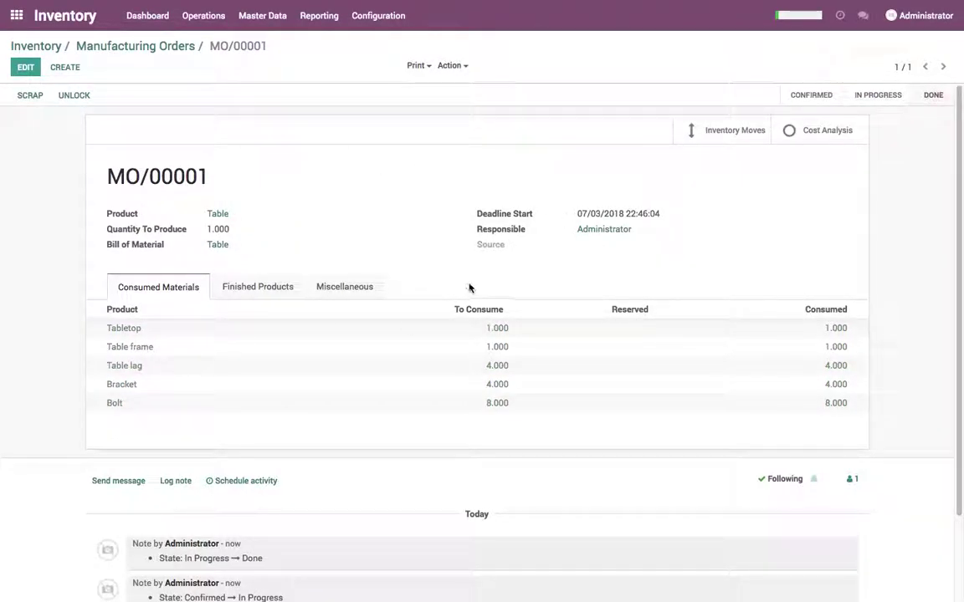
left_click(103, 45)
left_click(47, 45)
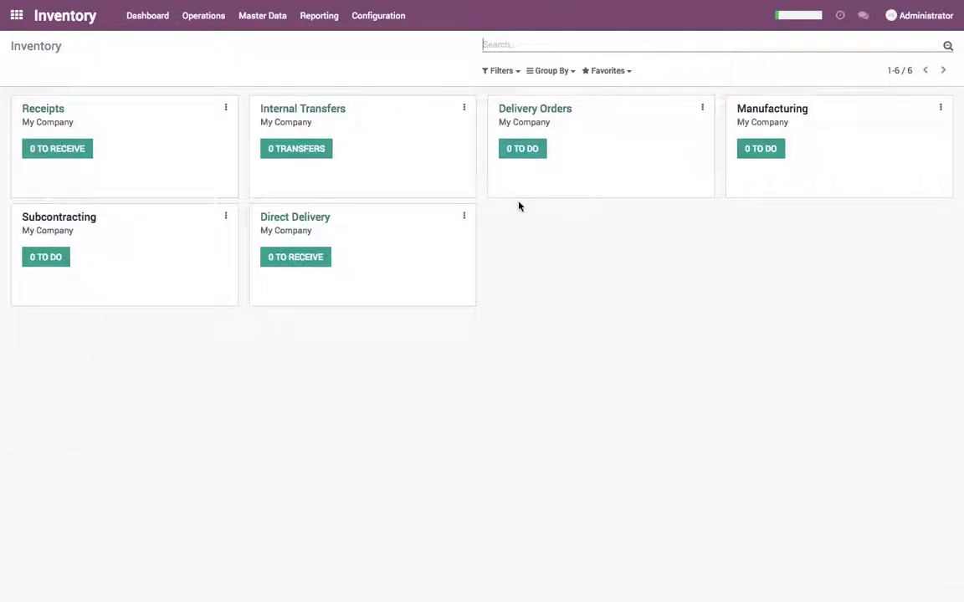